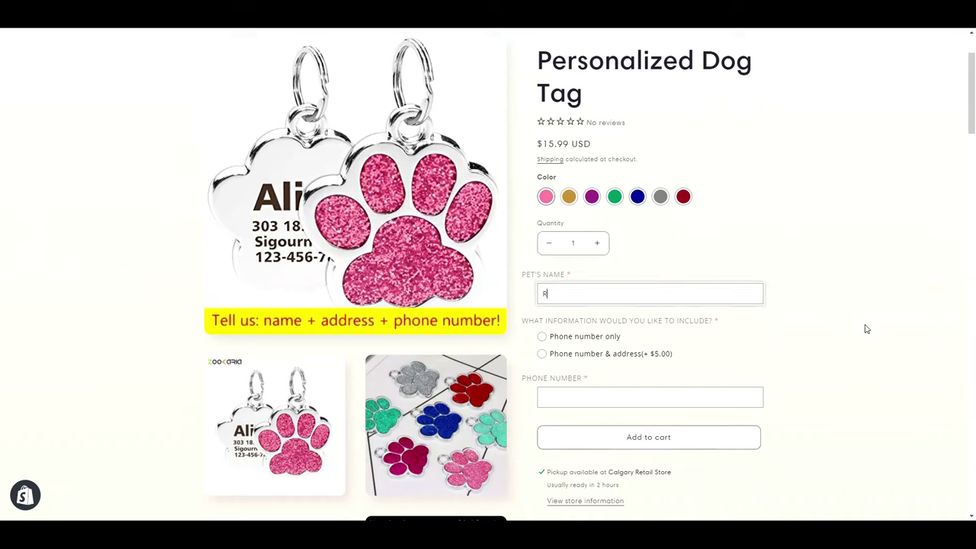
Choose the phone number & address option on the dog tag page and fill in the phone number and address.
left_click(657, 356)
left_click(635, 404)
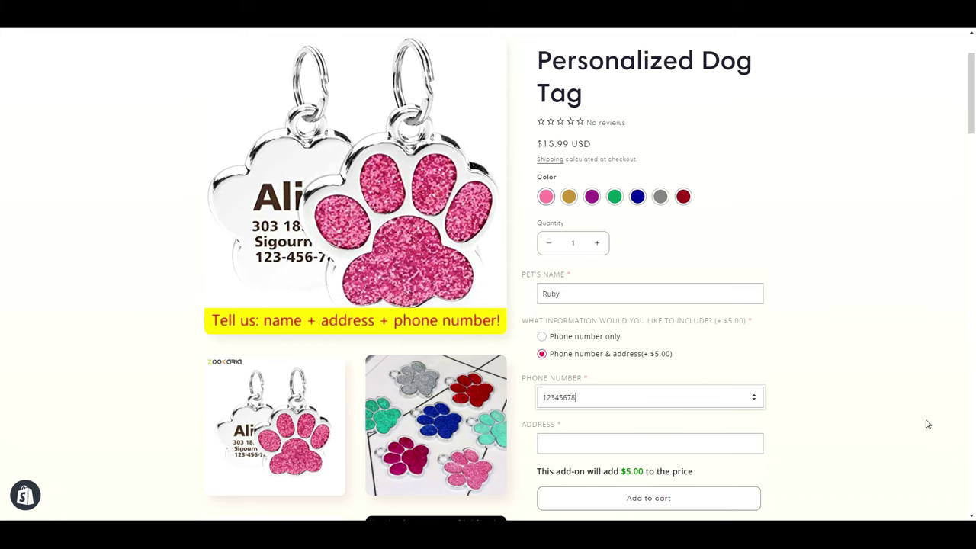
left_click(745, 442)
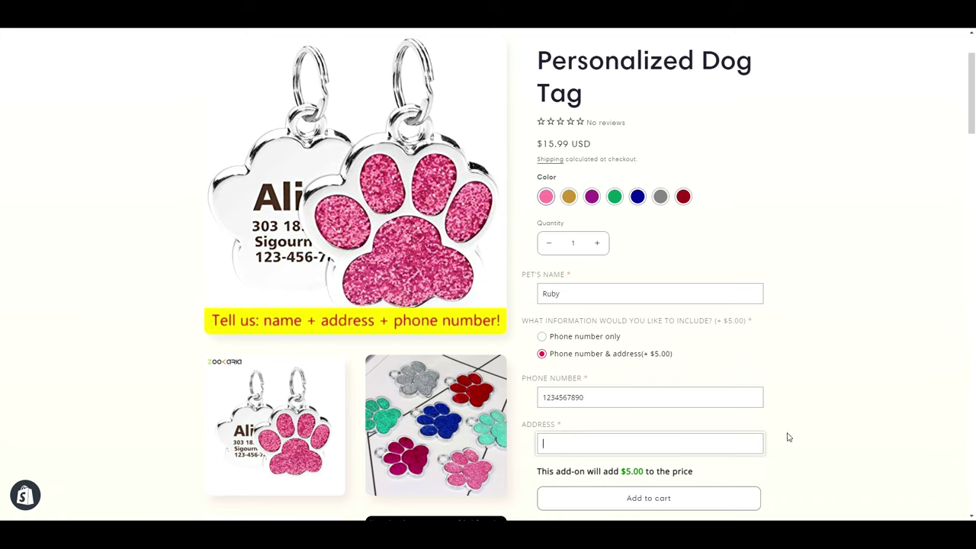
type("1234")
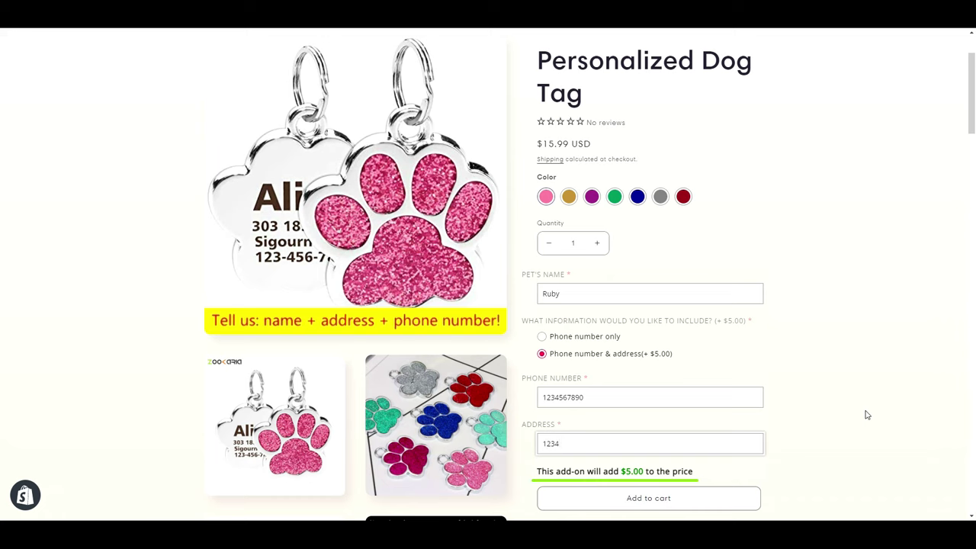
type(" 56 Stree")
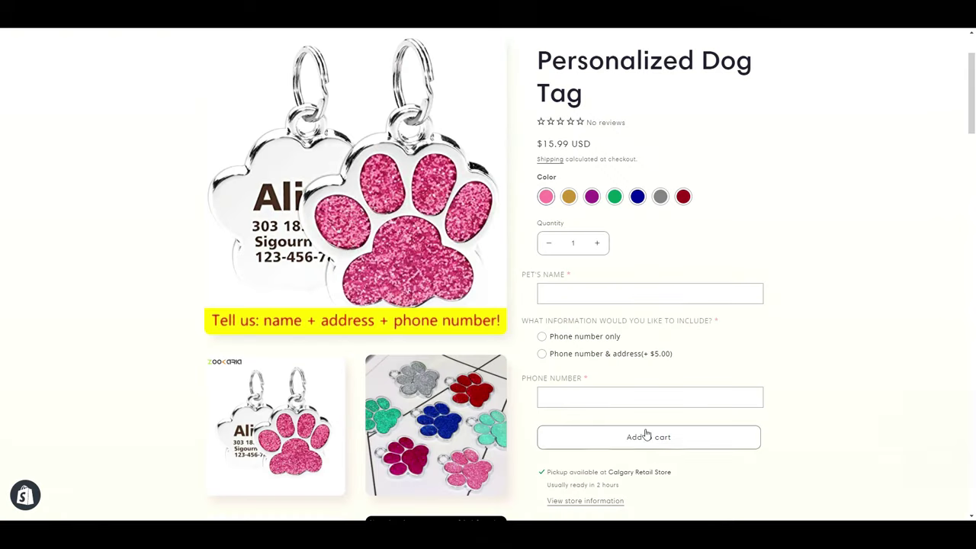
Enter Ruby as the pet's name, choose "Phone number & address", fill in the phone number and begin the address.
left_click(660, 295)
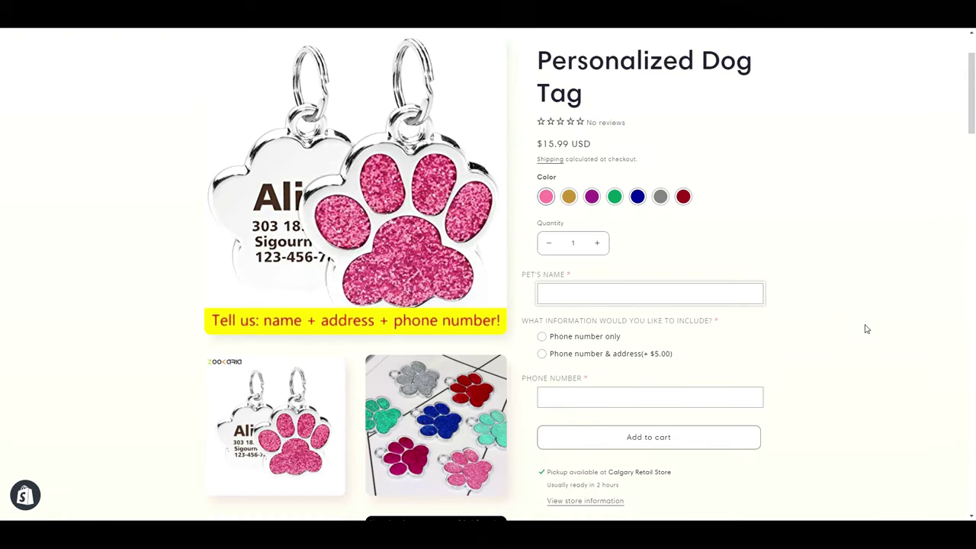
type("Ruby")
left_click(660, 355)
left_click(638, 402)
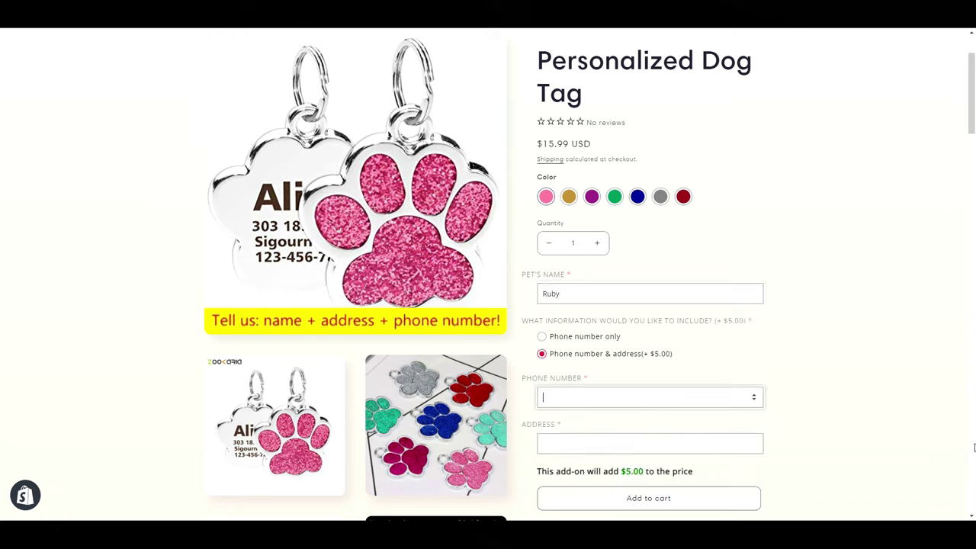
type("1234567890")
left_click(740, 442)
type("1")
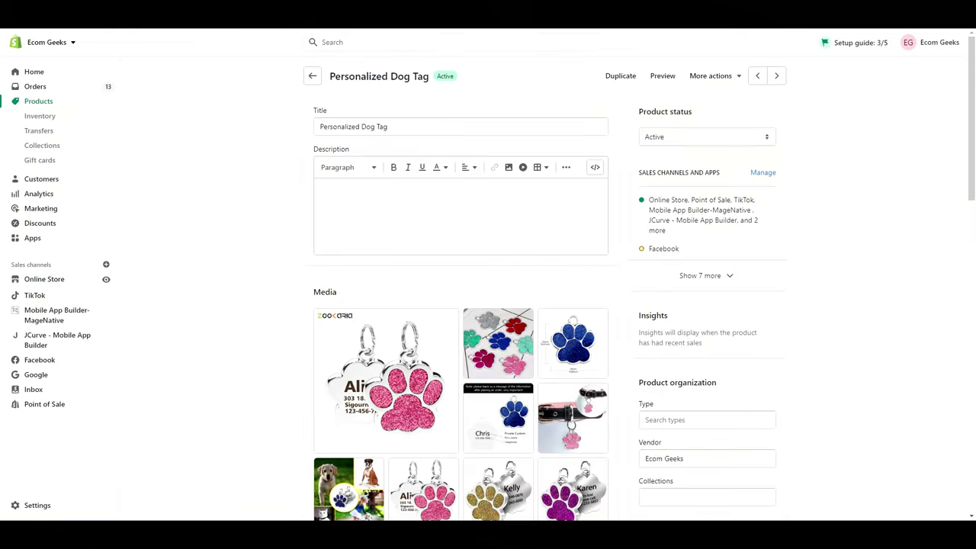
Review the Personalized Dog Tag's media, color options and variants in the Shopify admin.
scroll(949, 205, "down", 3)
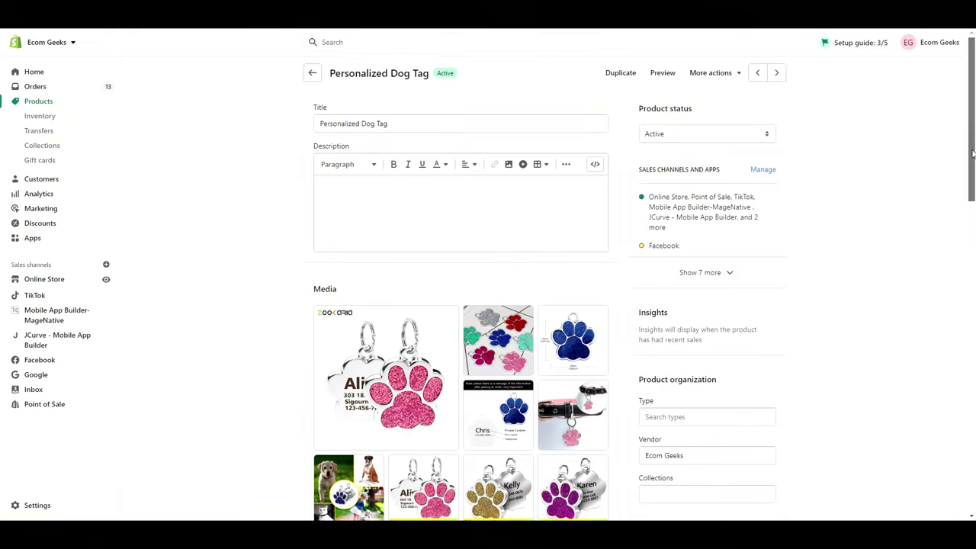
scroll(952, 249, "down", 5)
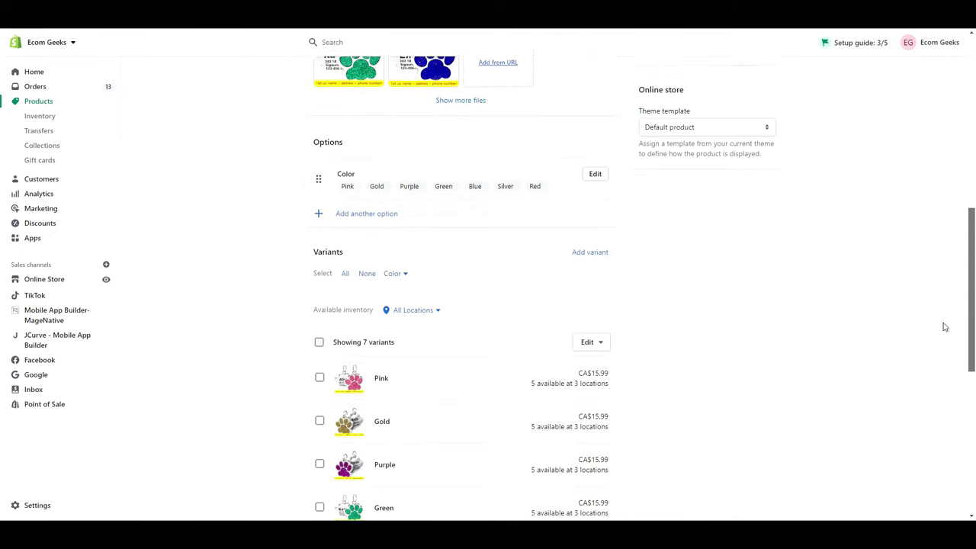
scroll(934, 379, "down", 1)
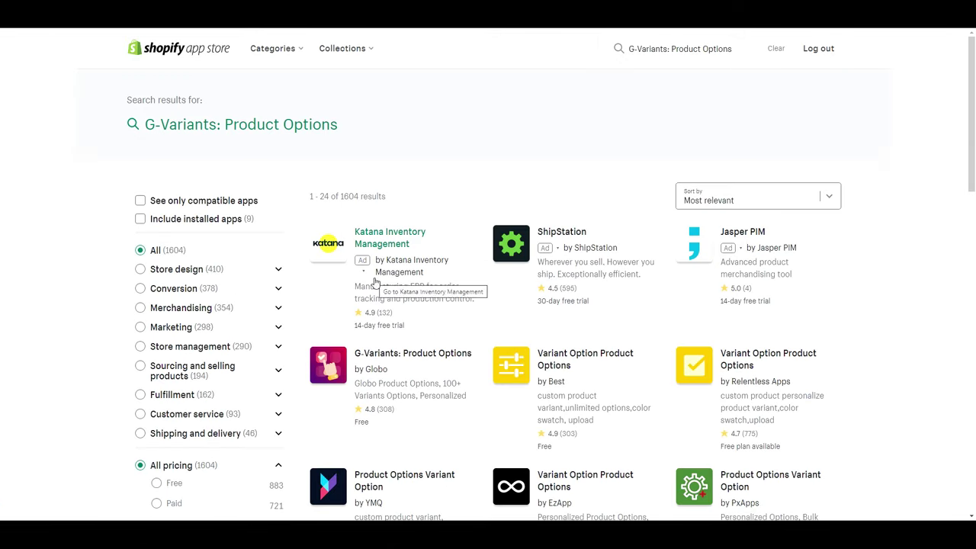
Install the G-Variants: Product Options app from the Shopify App Store and start its setup.
left_click(407, 358)
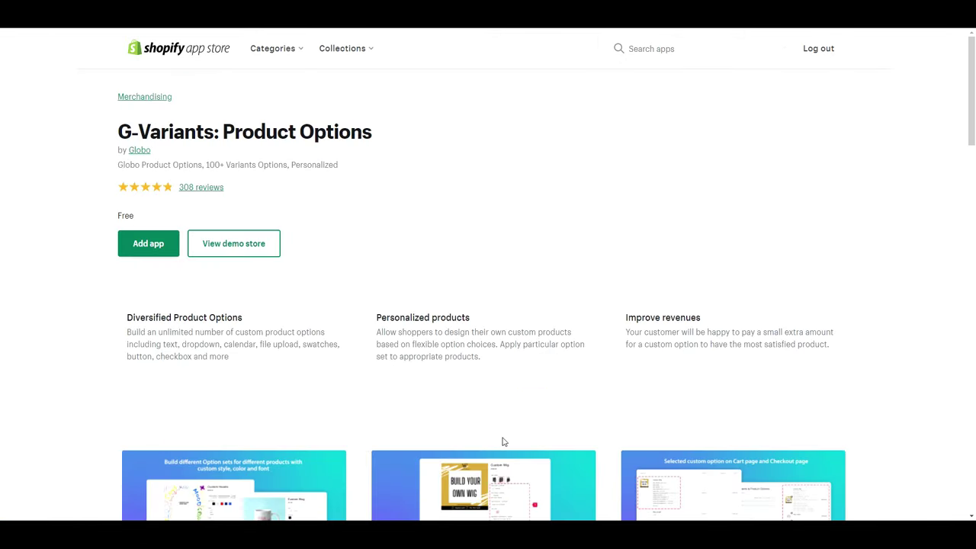
left_click(147, 244)
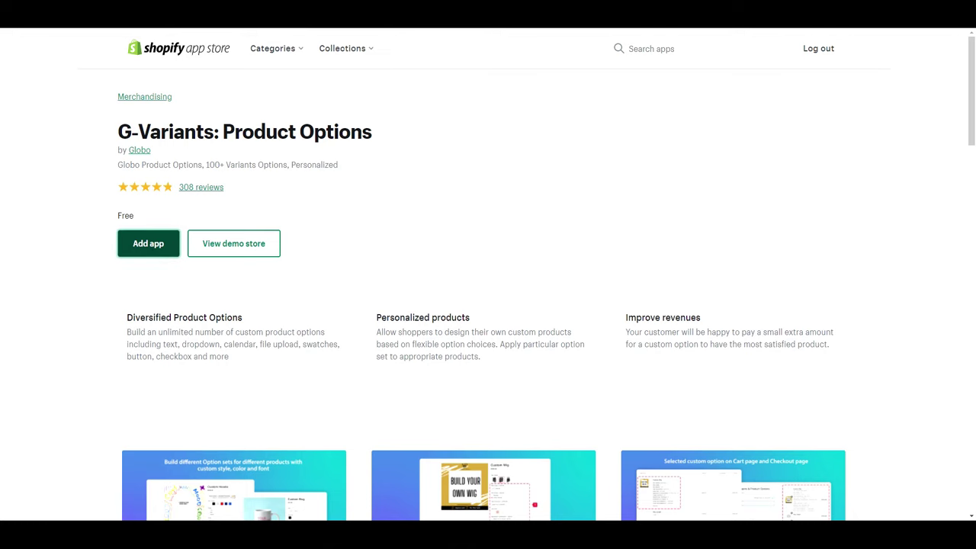
left_click(695, 75)
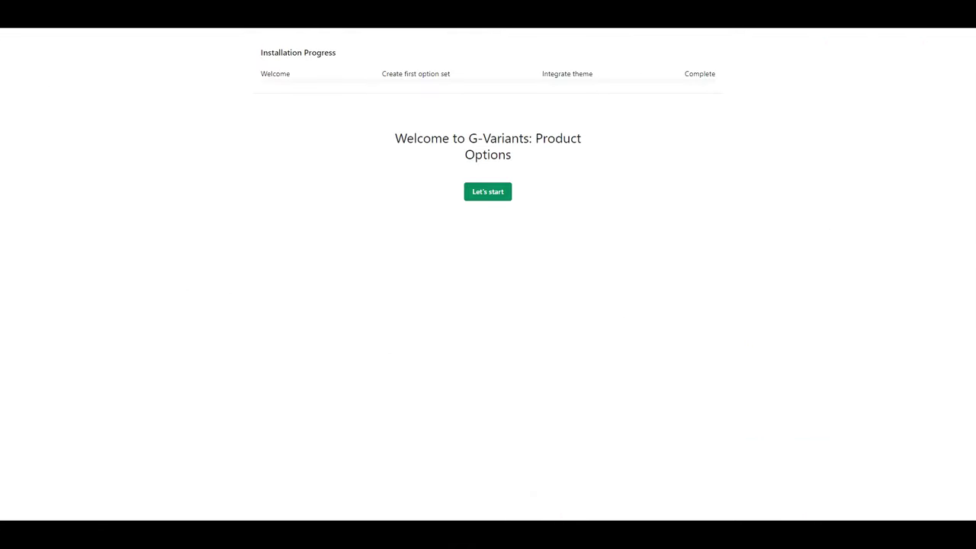
left_click(497, 196)
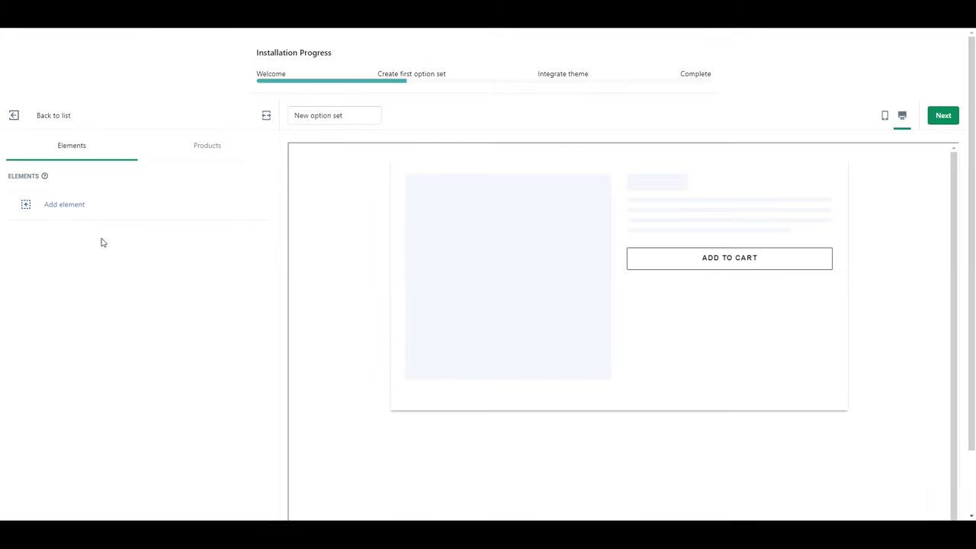
Add a Text input element to the new option set.
left_click(57, 207)
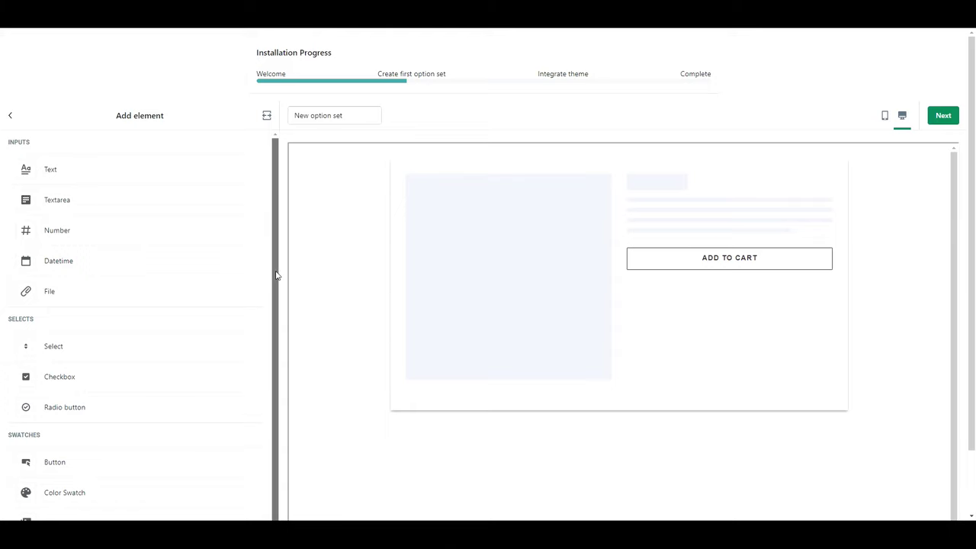
scroll(276, 282, "down", 1)
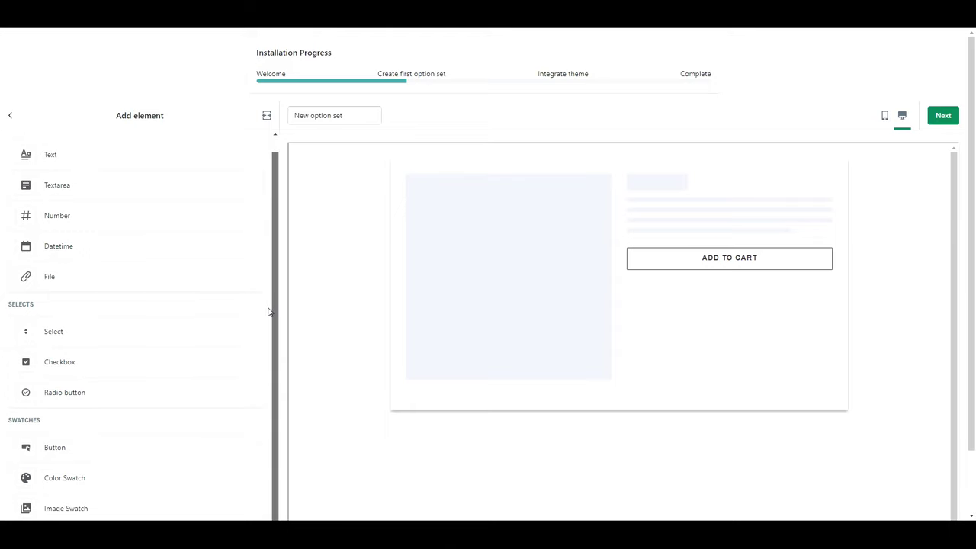
scroll(268, 311, "up", 1)
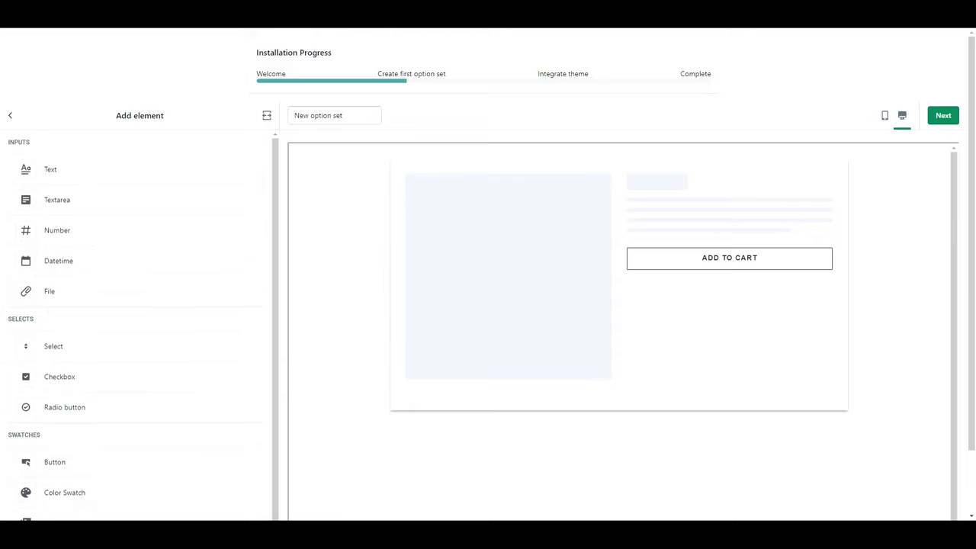
left_click(226, 183)
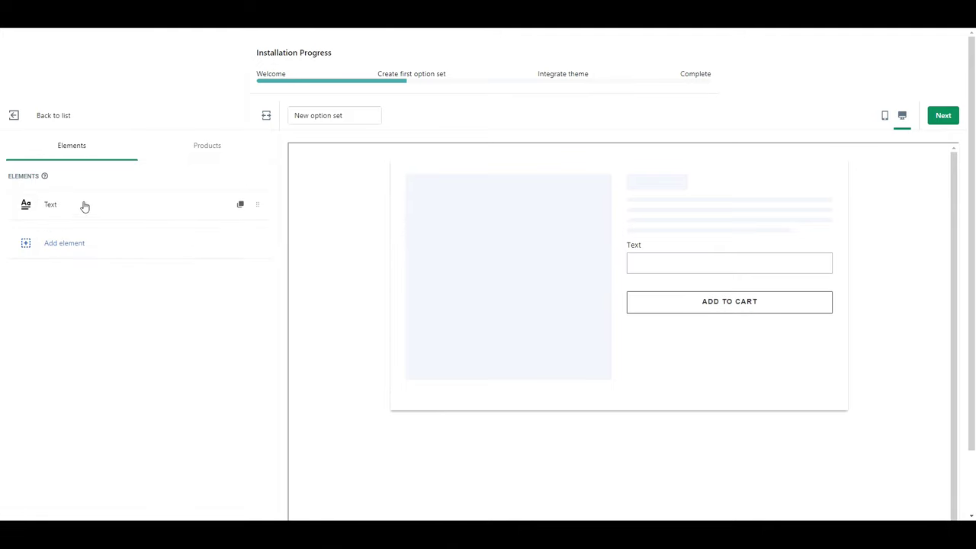
Label the text element "Pet's Name", make it a required field, and return to the element list.
left_click(84, 207)
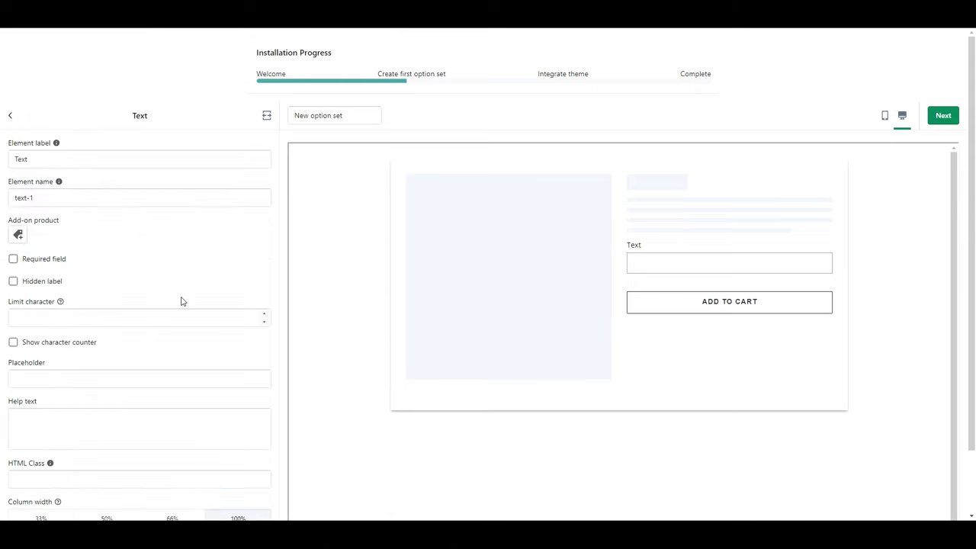
double_click(70, 159)
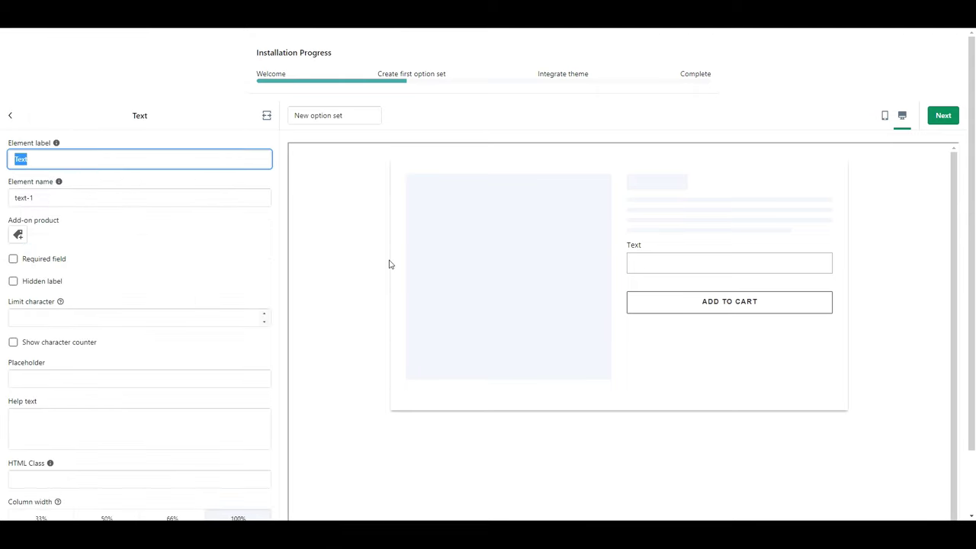
type("Pet's Name")
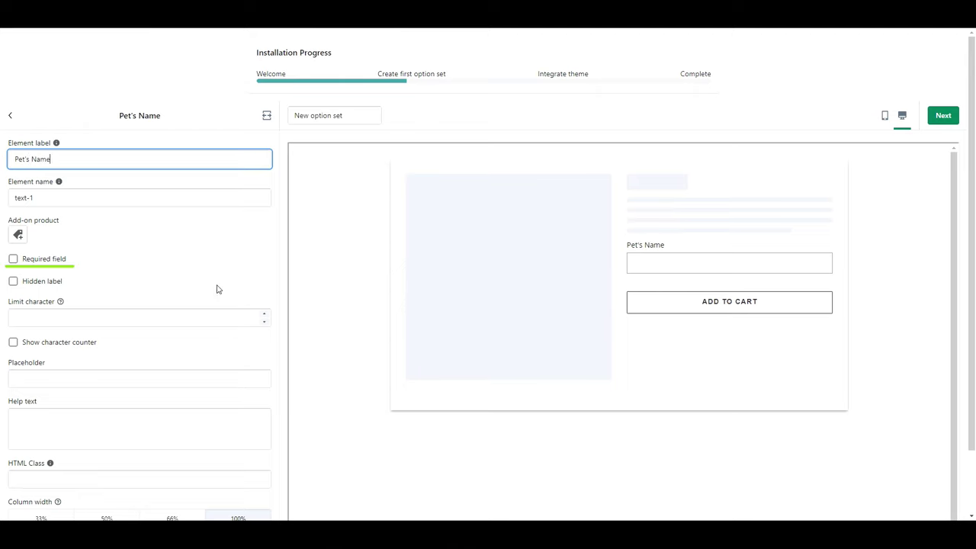
left_click(42, 260)
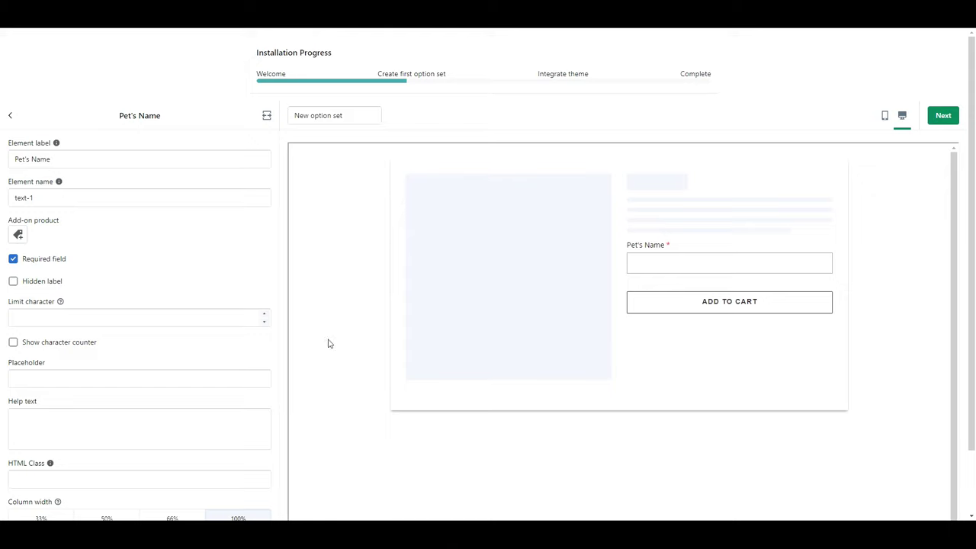
left_click(13, 116)
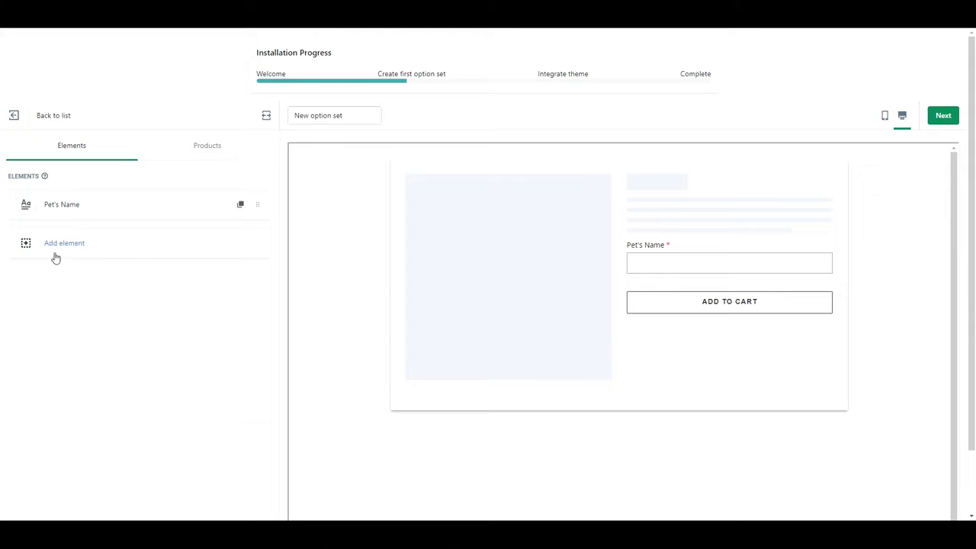
Add a Radio button element and label it "What information would you like to include?".
left_click(54, 250)
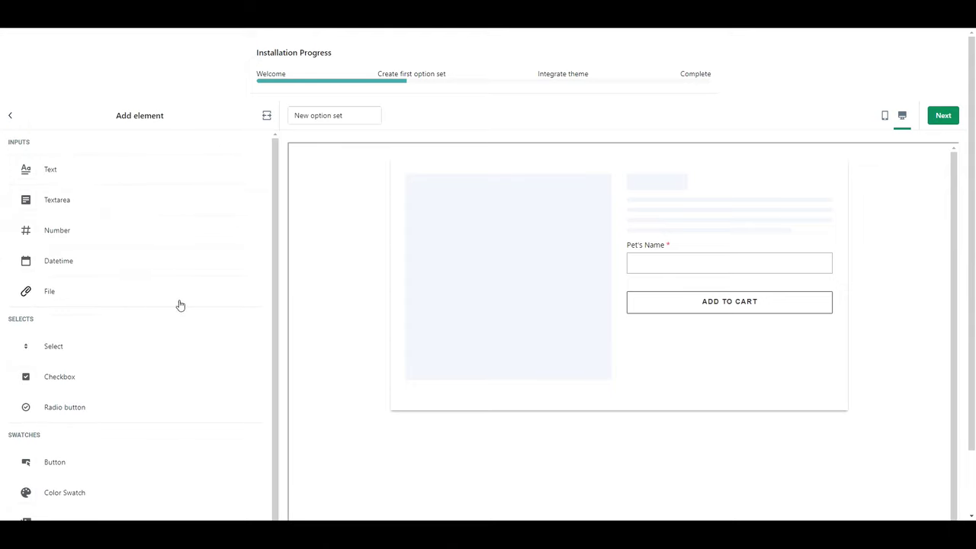
left_click(64, 407)
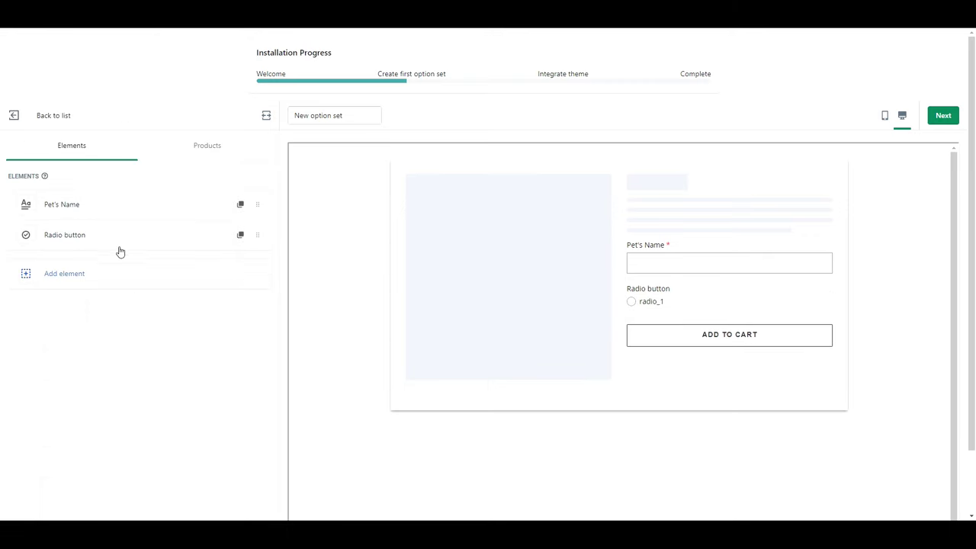
left_click(119, 242)
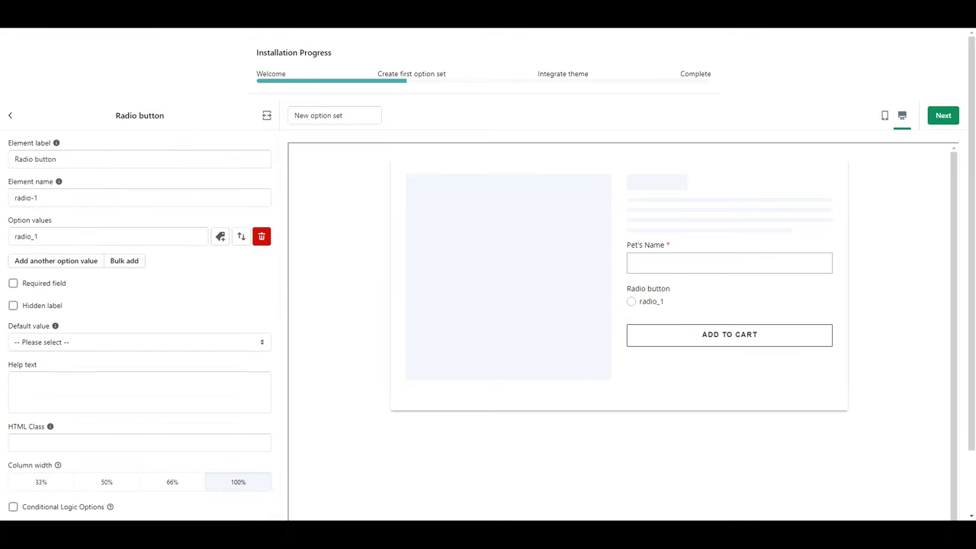
triple_click(98, 157)
type("What informa")
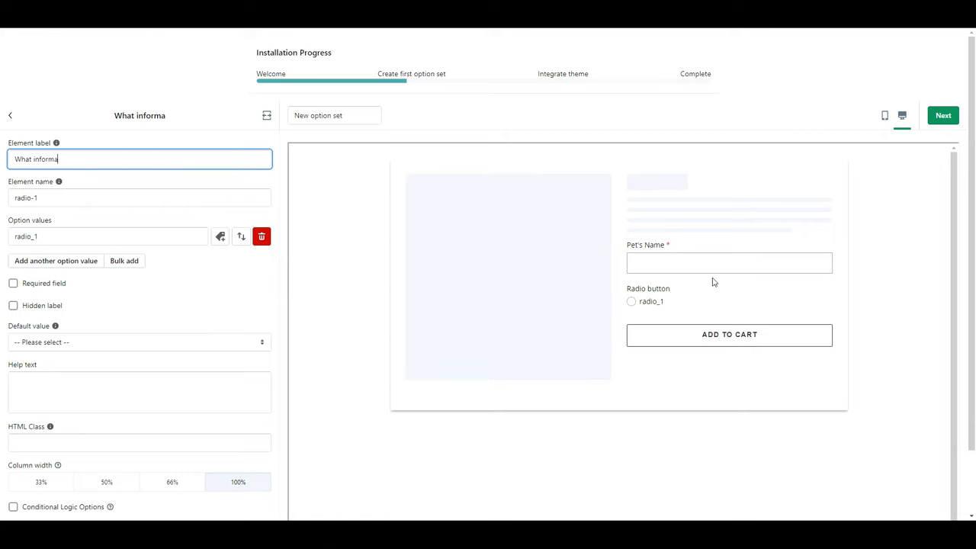
type("tion would you like to include?")
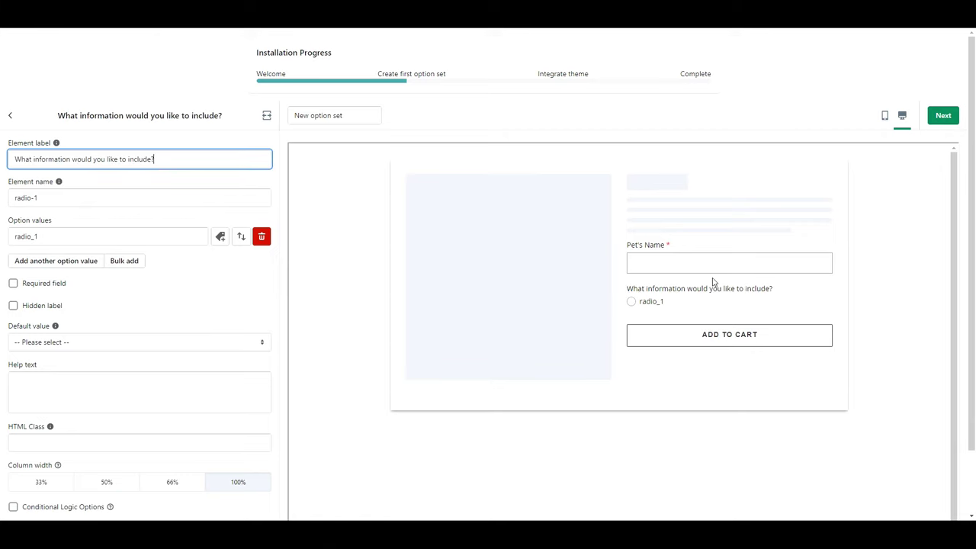
Give the radio button element the option values "Phone number only" and "Phone number & address", and make it required.
triple_click(84, 236)
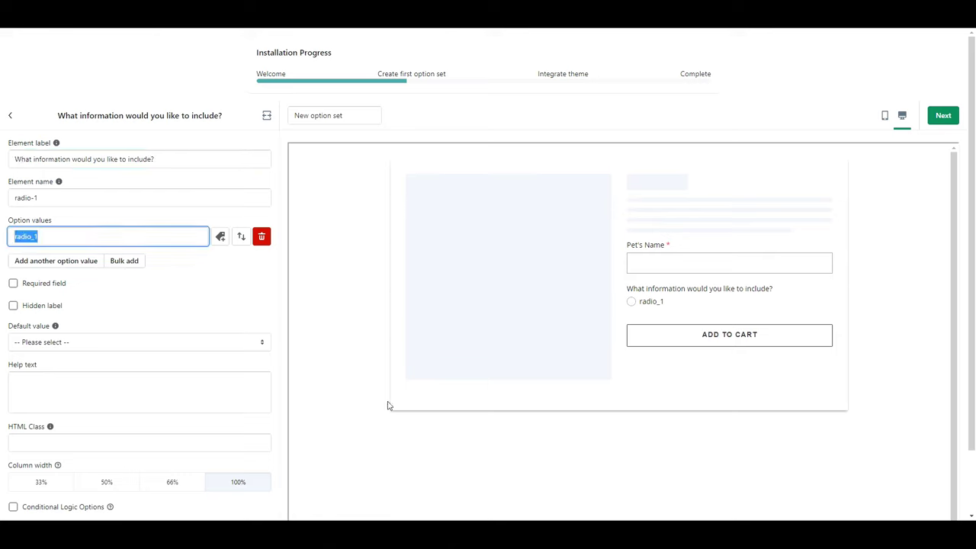
type("PHone number only")
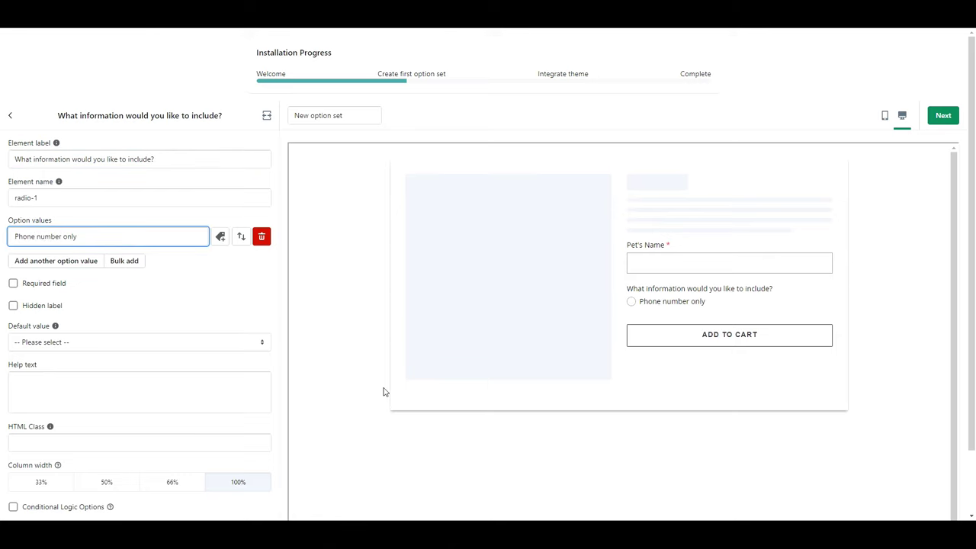
left_click(81, 261)
type("Phone numbe")
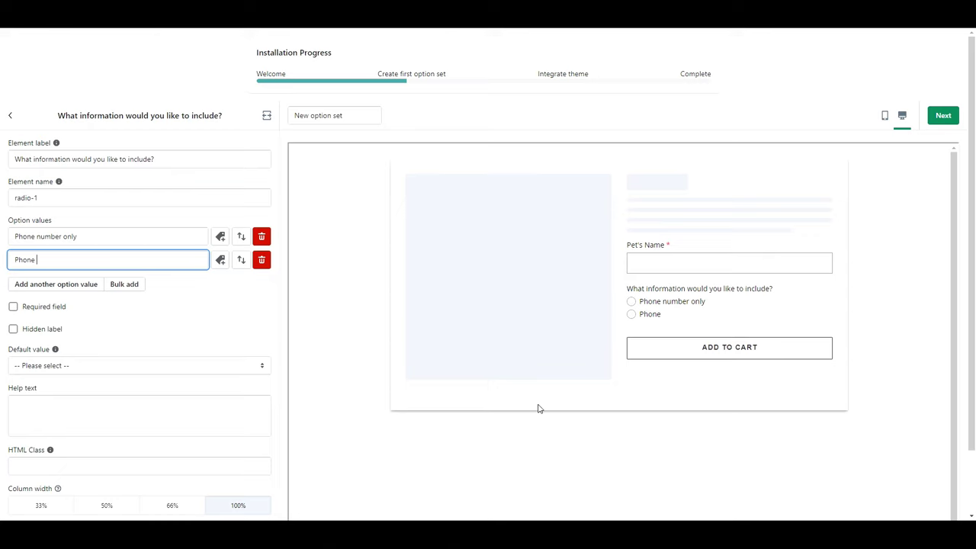
type("r ( address")
left_click(60, 307)
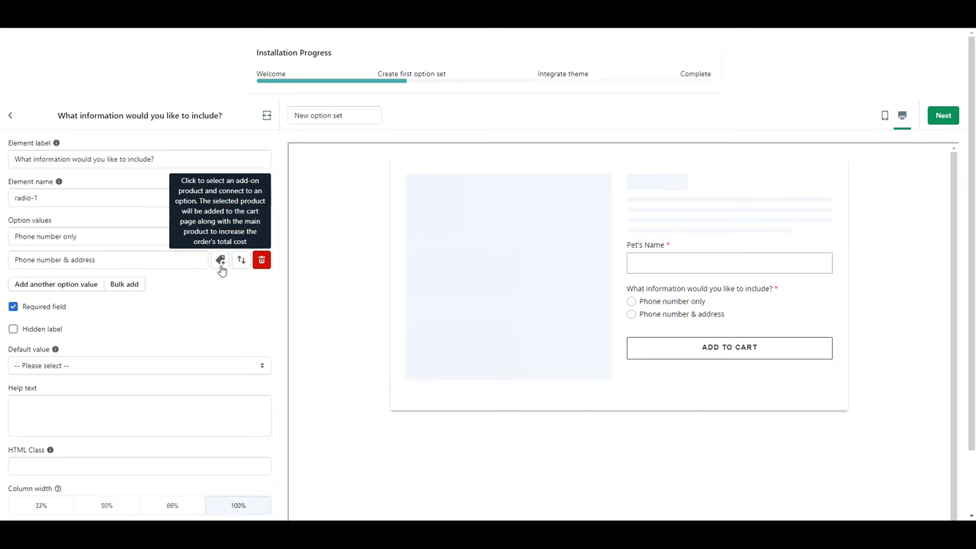
Connect the "Add On: Address" product to the "Phone number & address" option as its add-on.
left_click(220, 260)
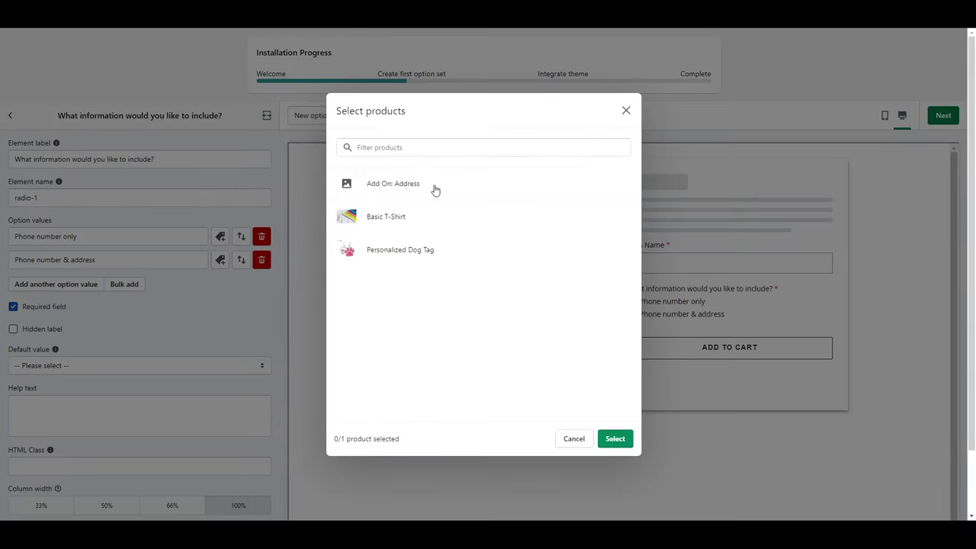
left_click(436, 188)
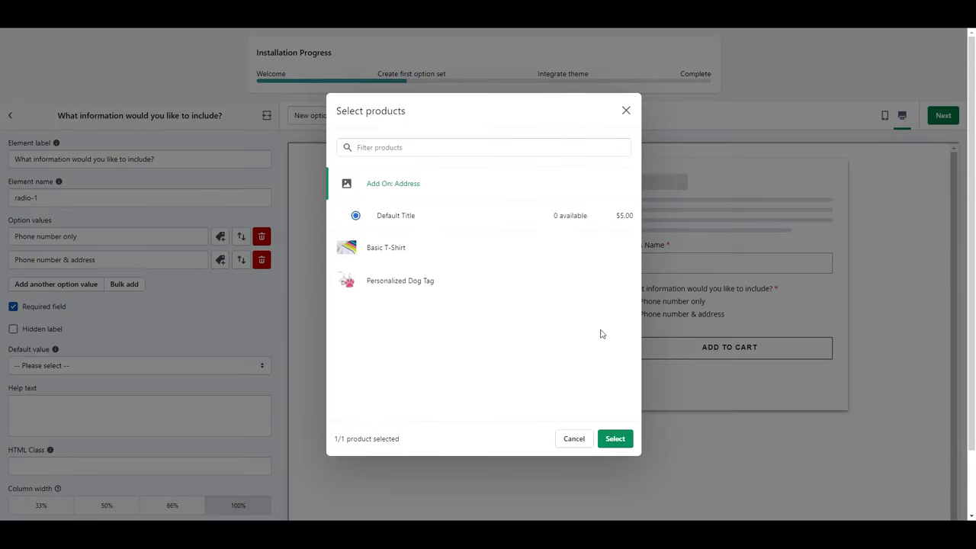
left_click(618, 442)
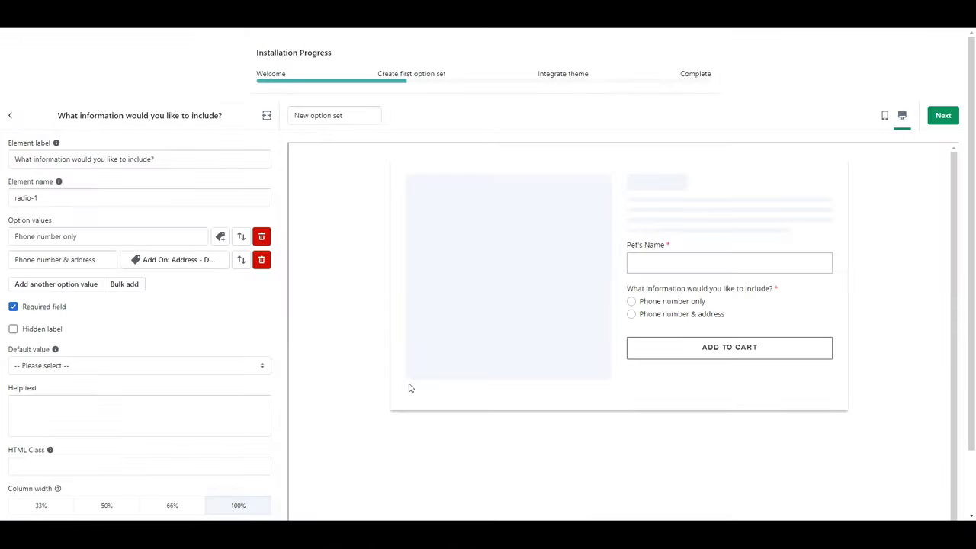
Add a Number element labelled "Phone Number", make it a required field, and return to the element list.
left_click(10, 116)
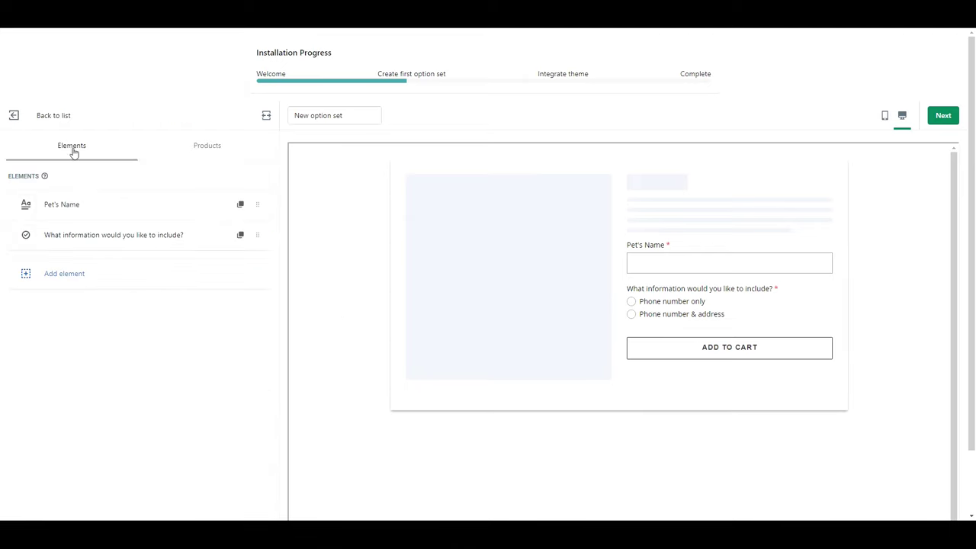
left_click(74, 153)
left_click(64, 274)
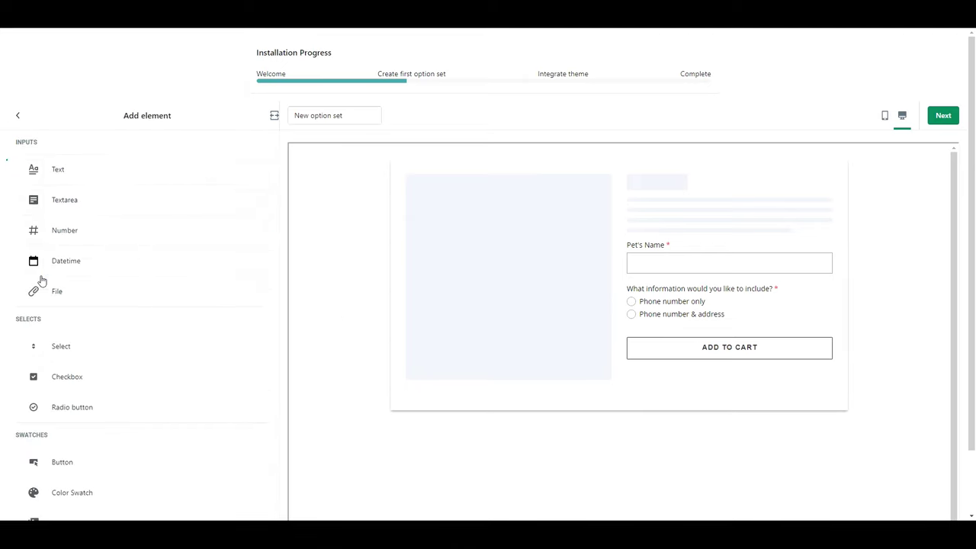
left_click(86, 235)
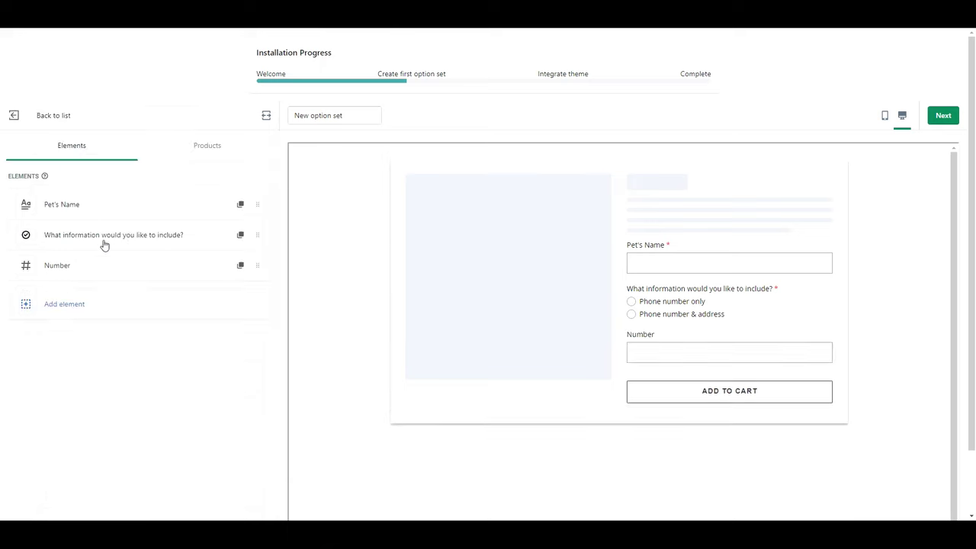
left_click(131, 268)
double_click(101, 162)
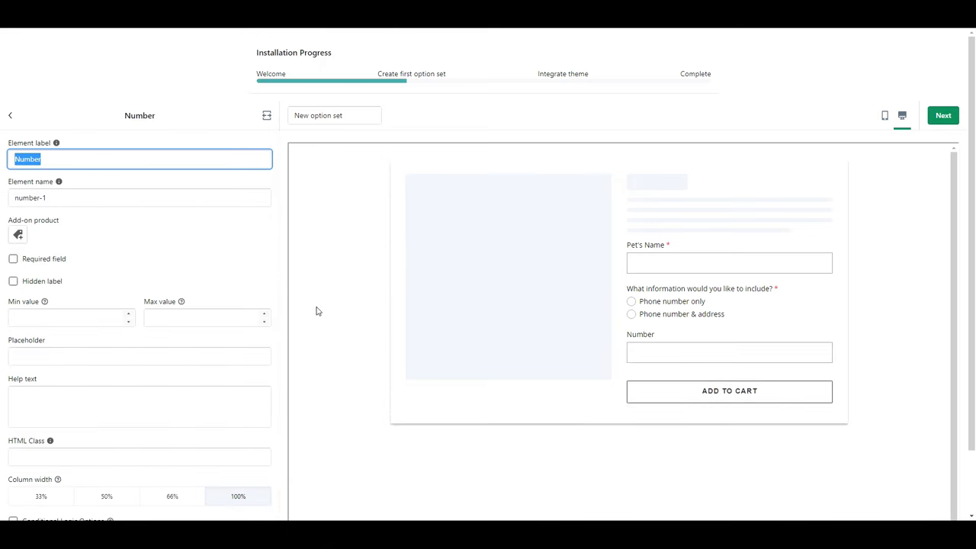
type("Phone Number")
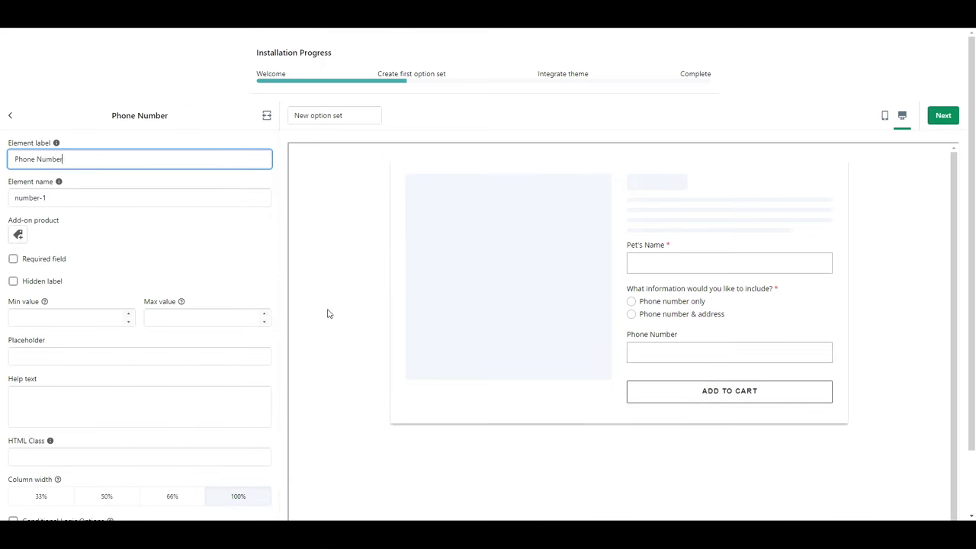
left_click(34, 260)
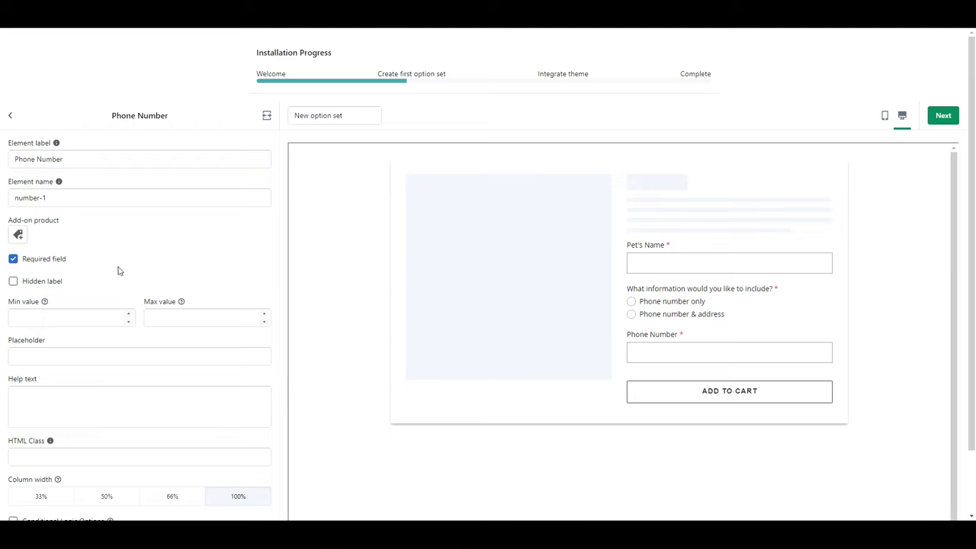
left_click(11, 115)
Add a Text element labelled "Address" and make it a required field.
left_click(33, 306)
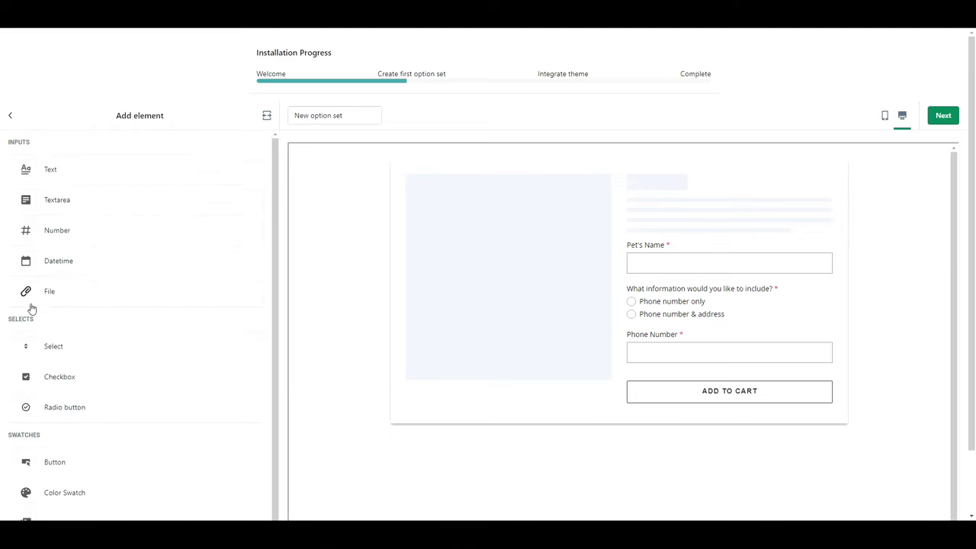
left_click(71, 170)
left_click(120, 296)
type("Address")
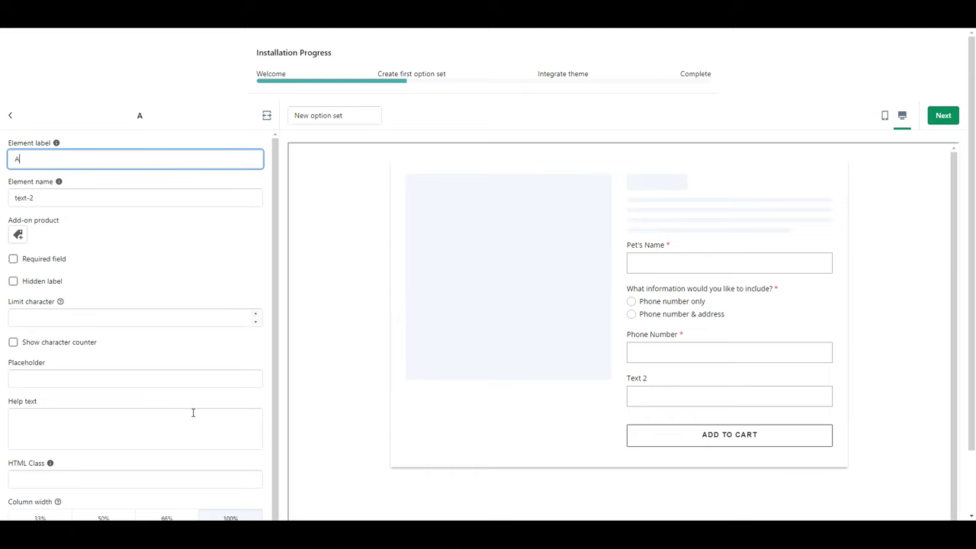
left_click(47, 263)
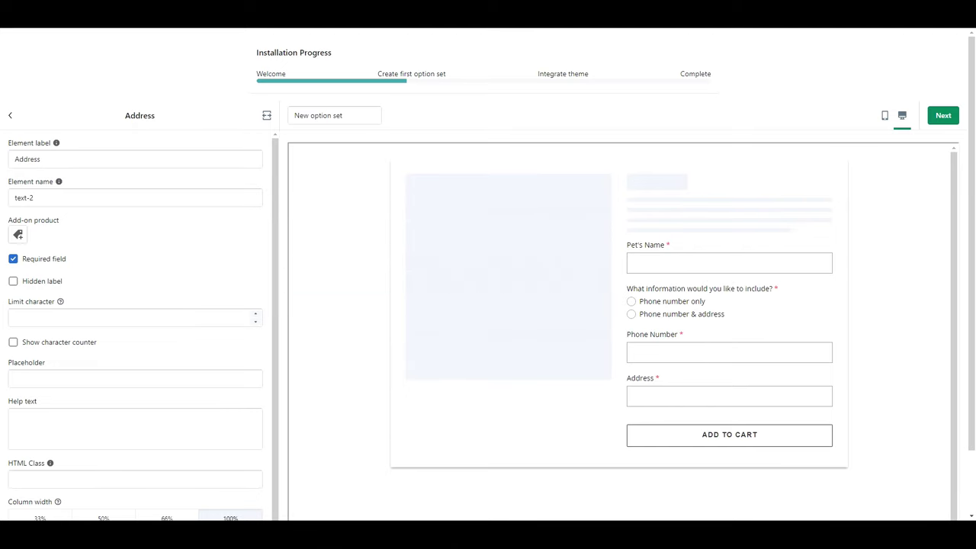
Enable conditional logic to show Address only if "What information would you like to include?" is equal to "Phone number & address".
scroll(958, 401, "down", 1)
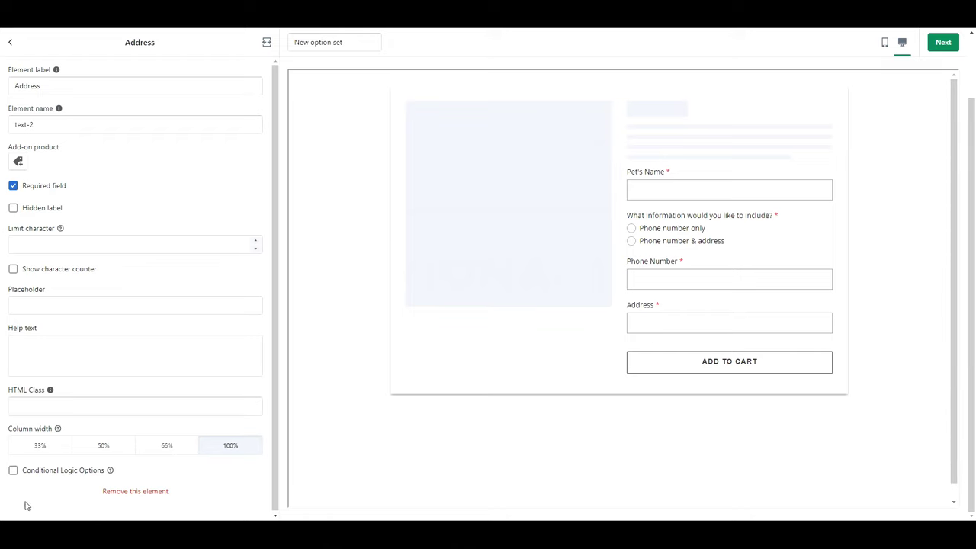
left_click(13, 471)
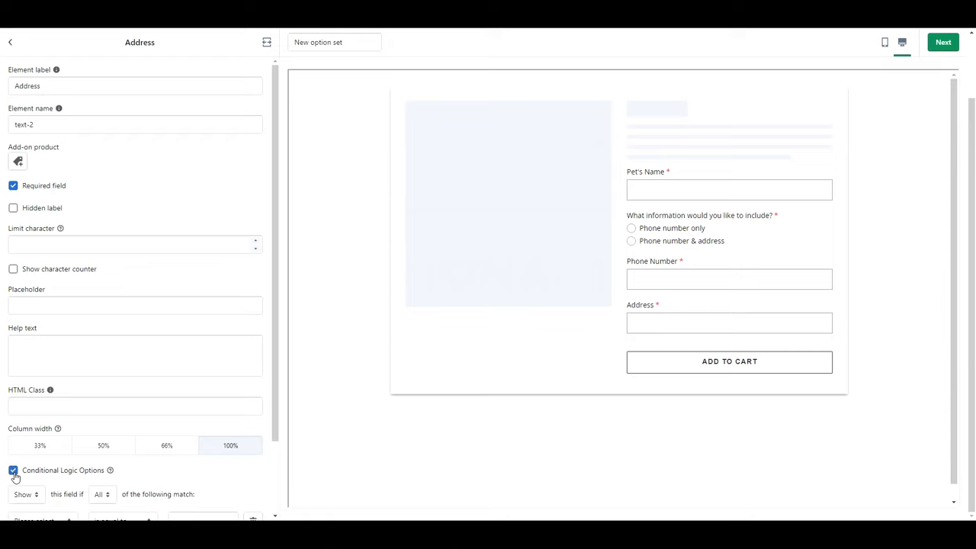
left_click_drag(275, 420, 263, 498)
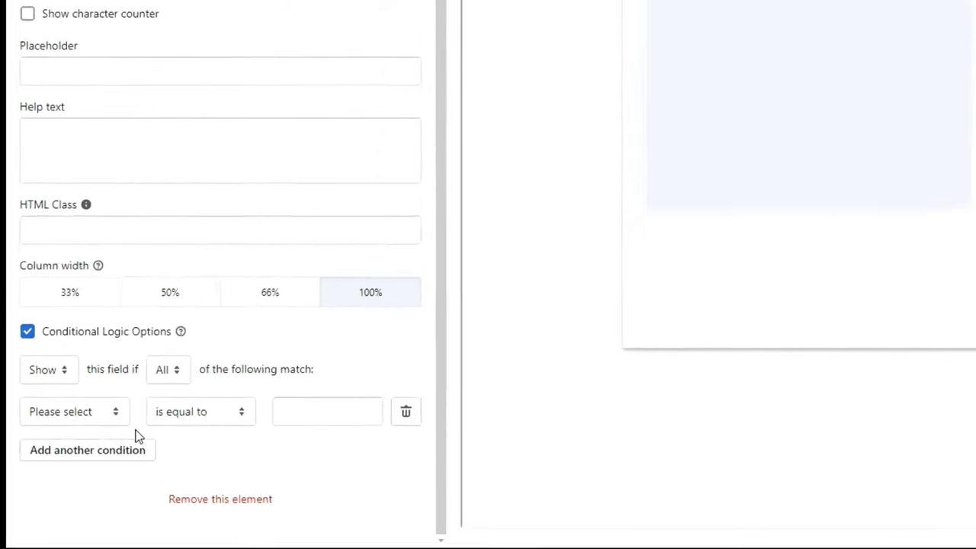
left_click(99, 423)
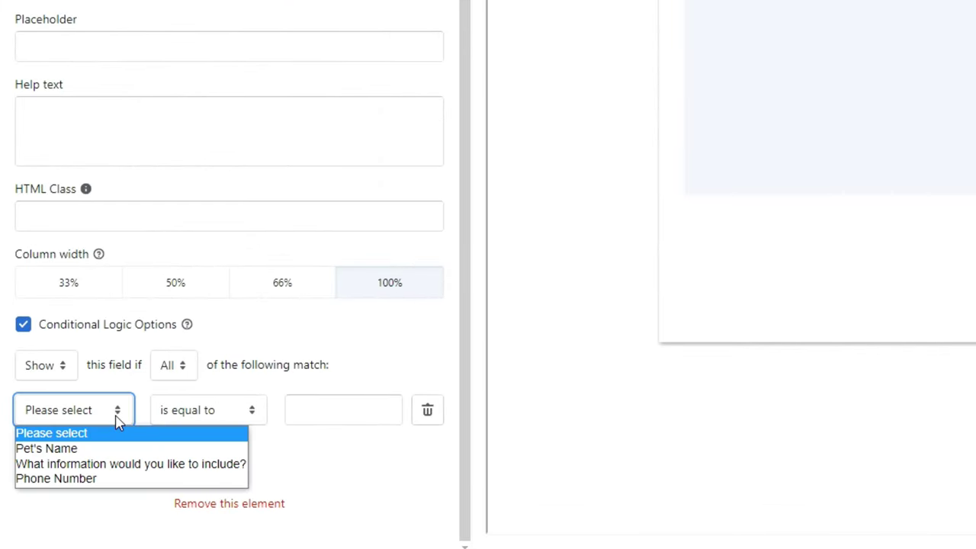
left_click(130, 463)
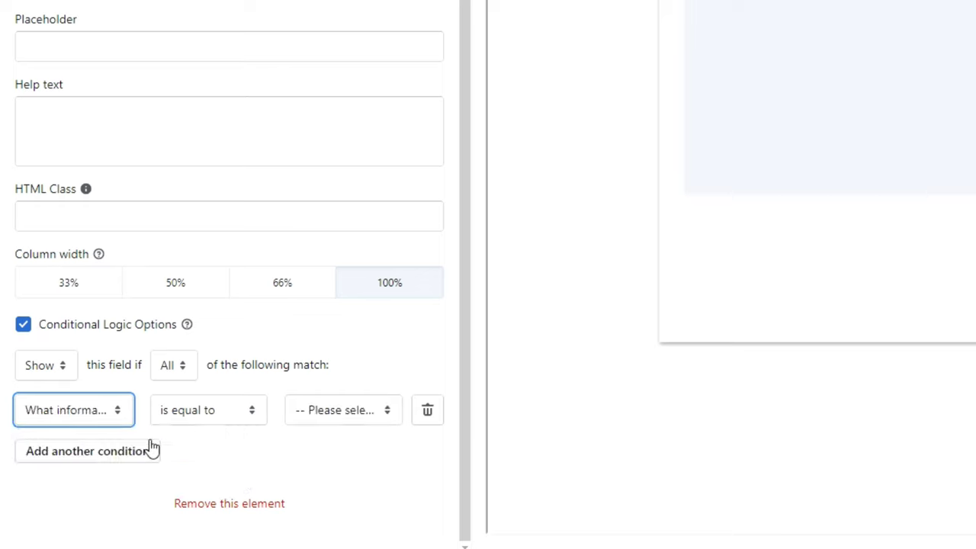
left_click(328, 417)
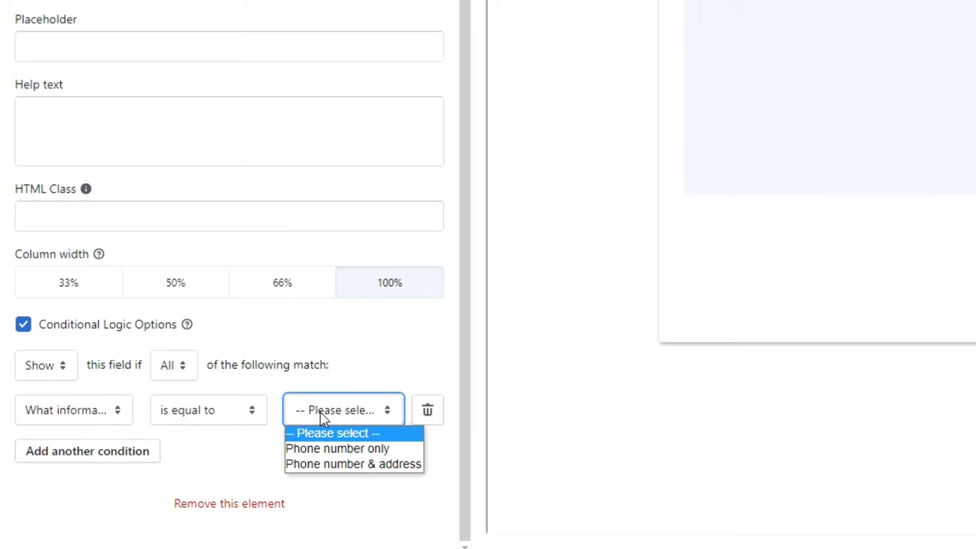
left_click(356, 464)
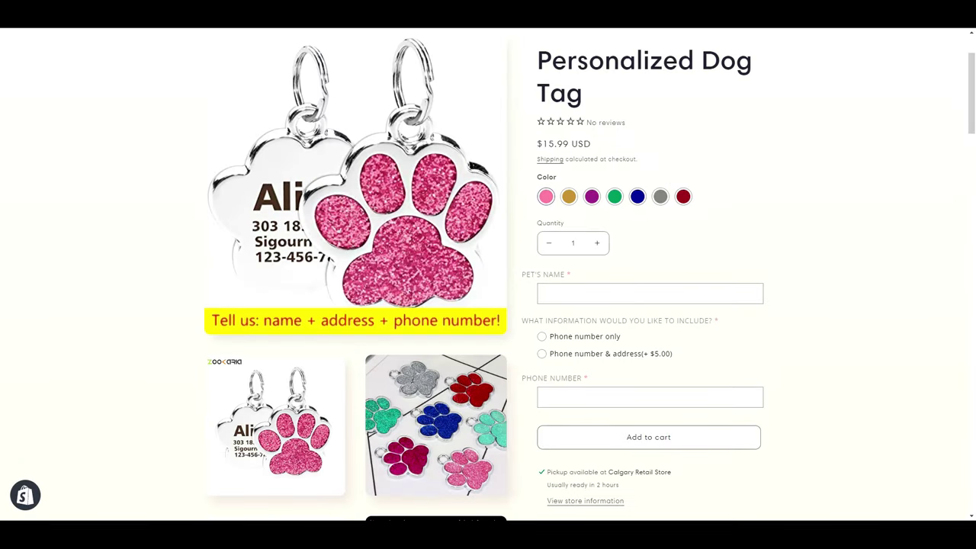
left_click(542, 354)
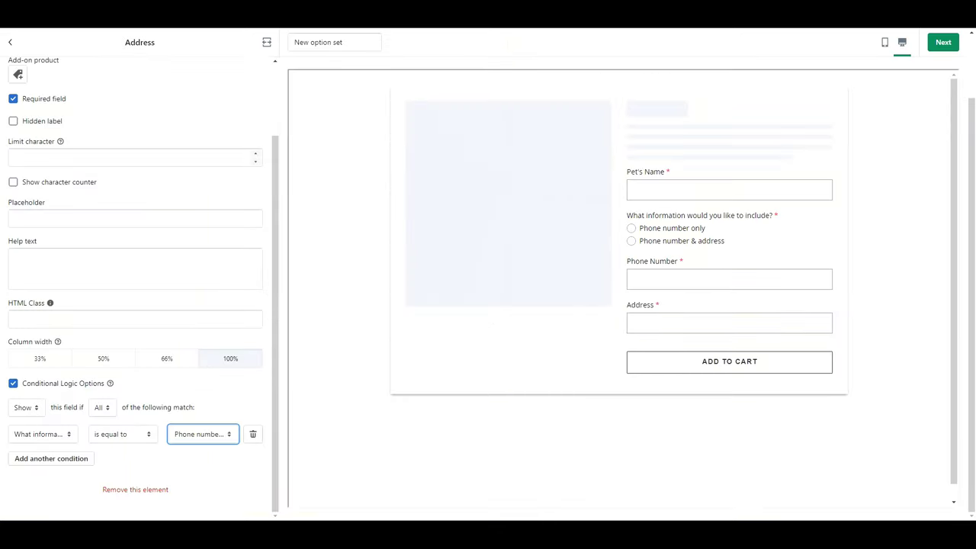
scroll(224, 468, "up", 2)
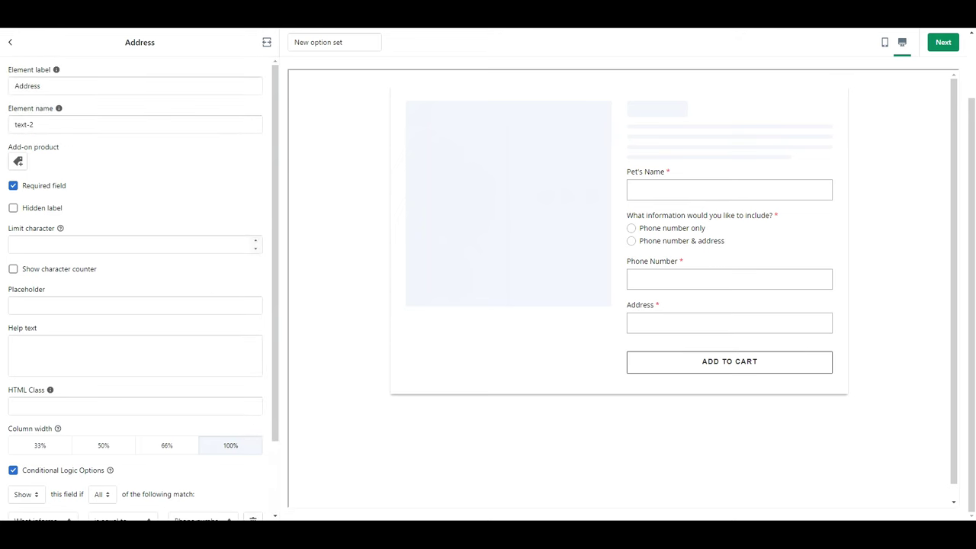
left_click(10, 42)
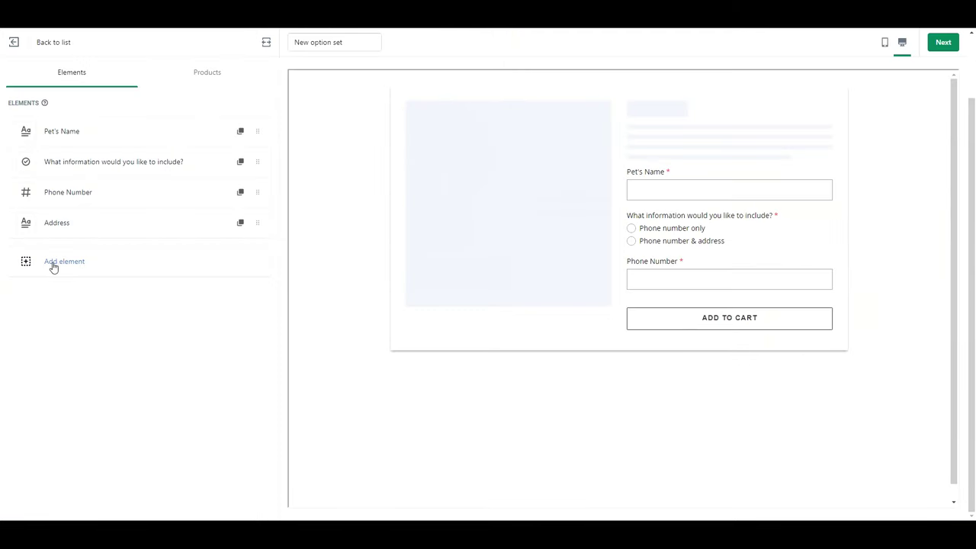
Add a Color Swatch element and give it two additional option values coloured black #000000 and red #d0021b.
left_click(53, 265)
scroll(151, 243, "down", 1)
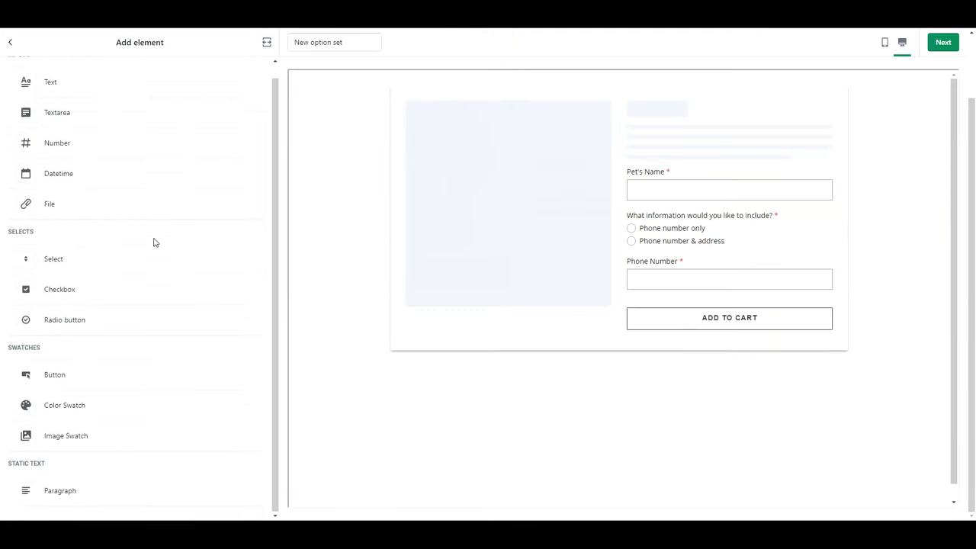
left_click(70, 409)
left_click(102, 259)
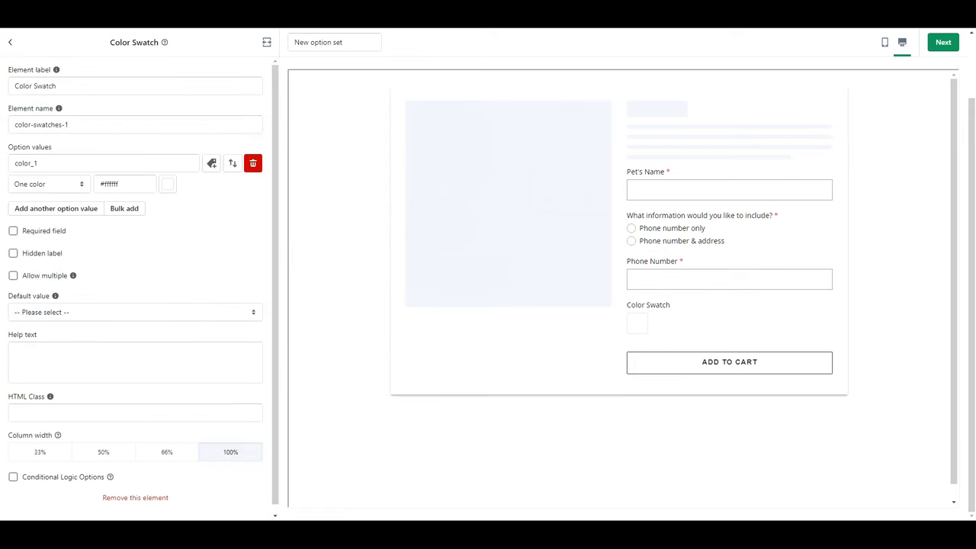
left_click(85, 212)
left_click(169, 229)
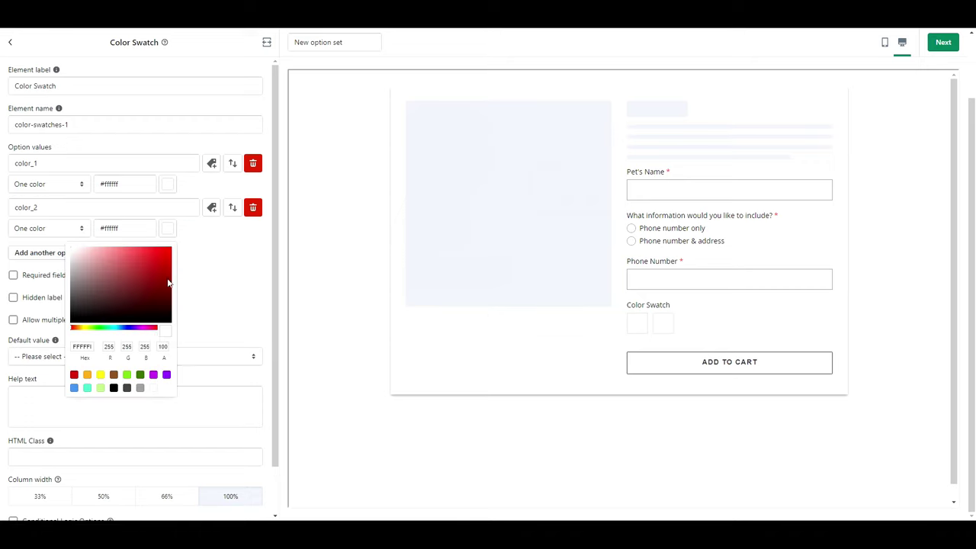
left_click(114, 387)
left_click(61, 252)
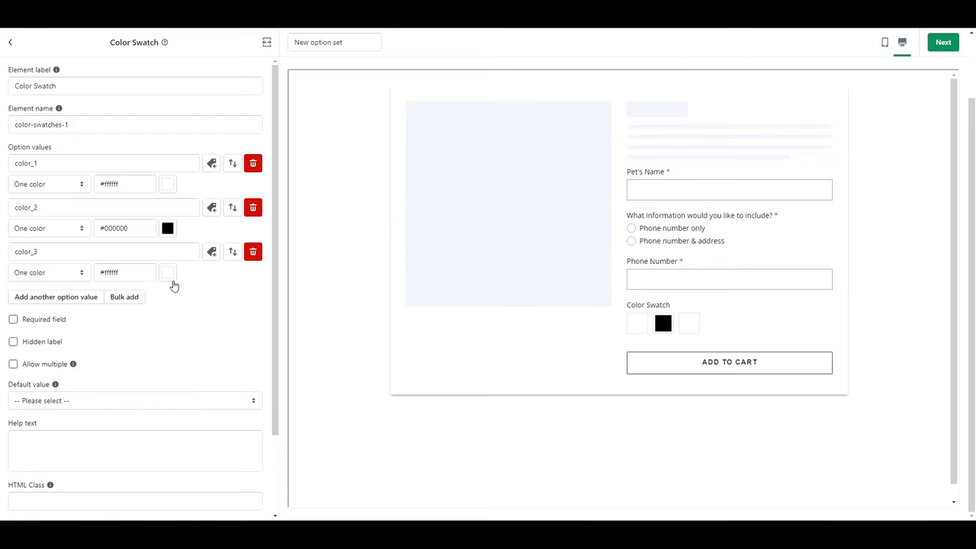
left_click(168, 273)
left_click(74, 417)
left_click(231, 300)
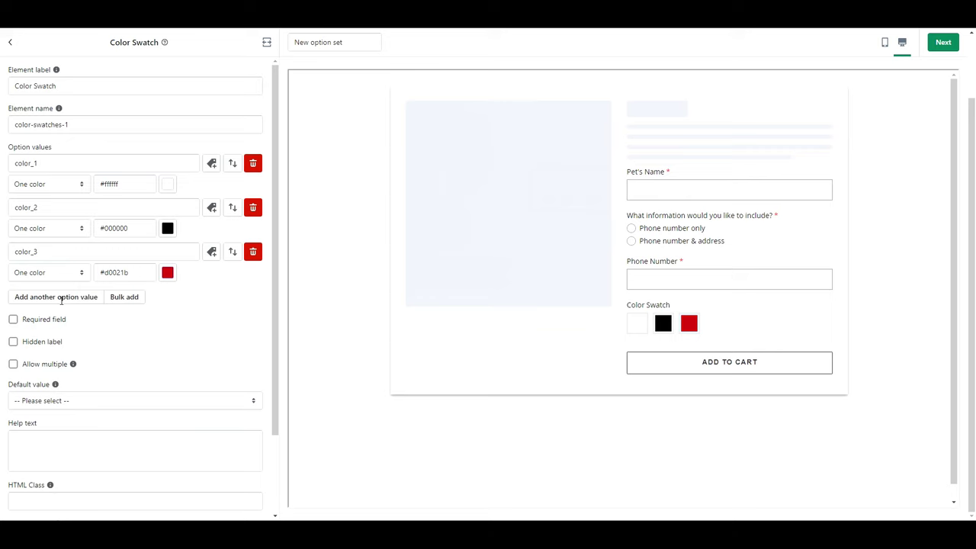
Add a fourth and fifth option value to the color swatch, coloured orange #f5a623 and yellow #f8e71c.
left_click(61, 297)
left_click(167, 317)
left_click(86, 463)
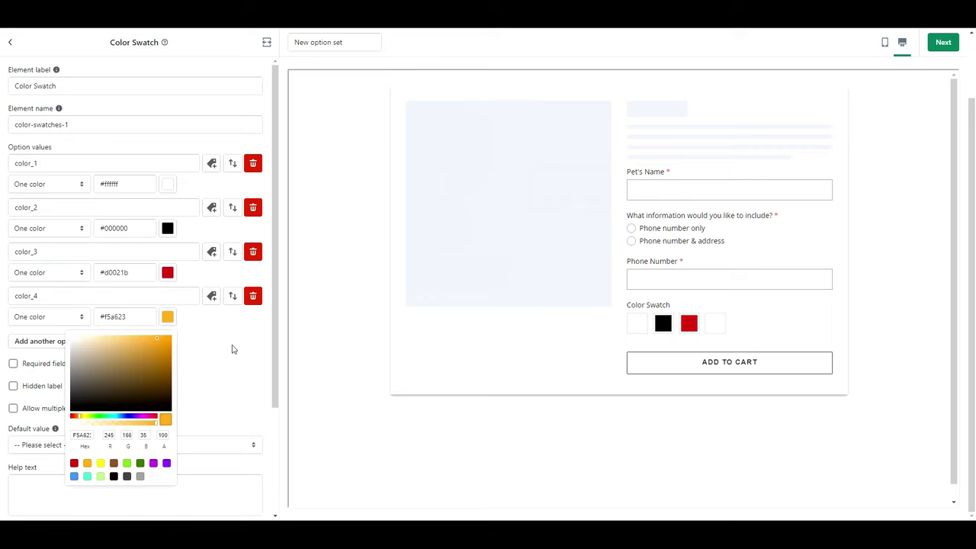
left_click(233, 349)
left_click(76, 344)
left_click(167, 360)
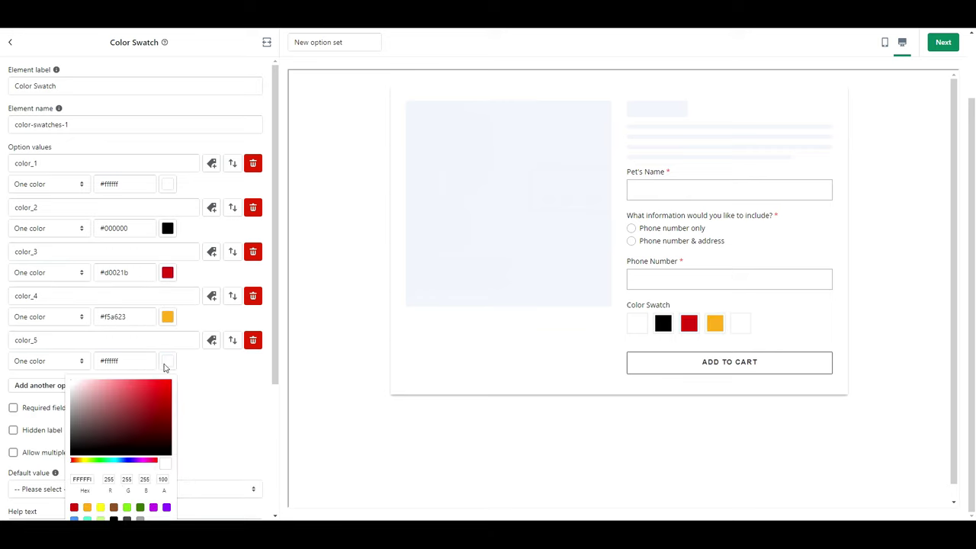
left_click(101, 508)
left_click(234, 397)
Remove the Color Swatch element from the option set and confirm its deletion.
left_click_drag(277, 366, 254, 515)
left_click(139, 490)
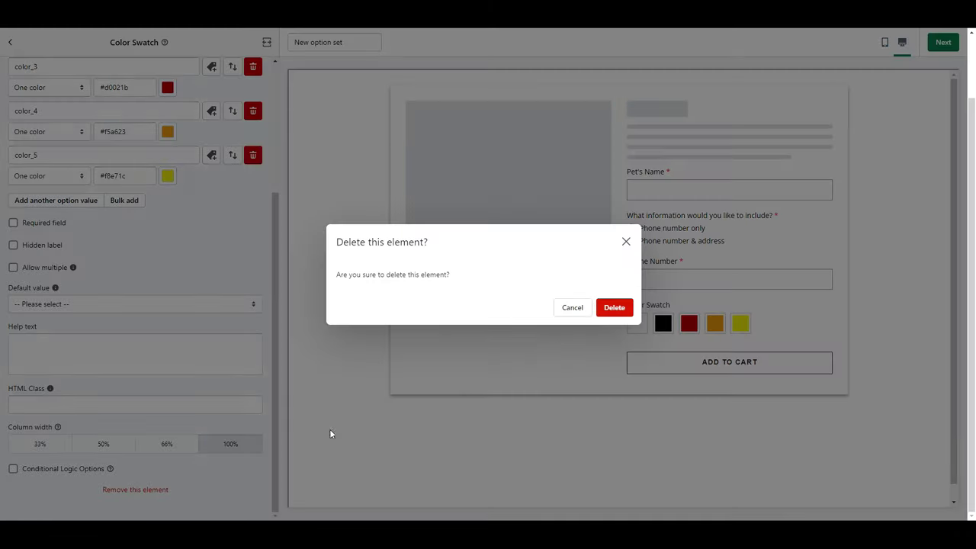
left_click(614, 308)
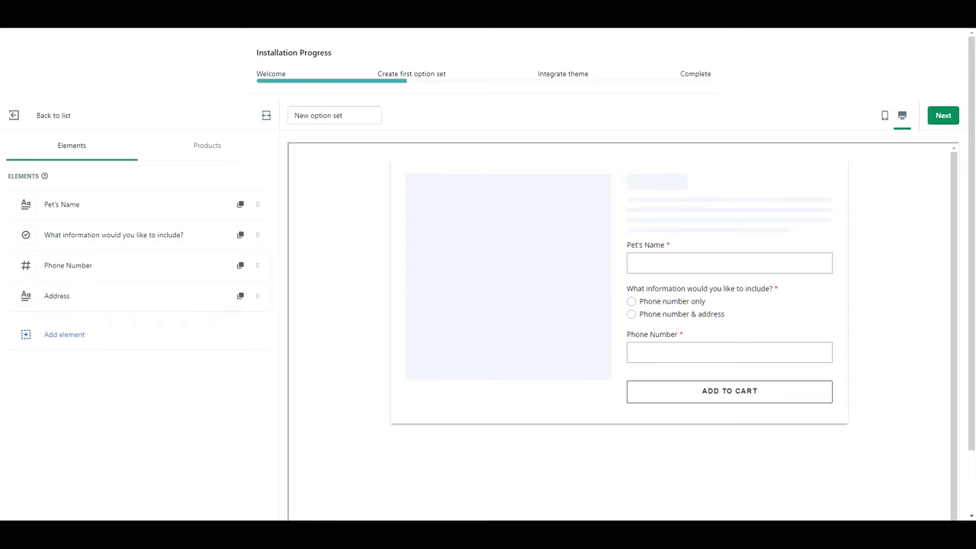
Apply the option set manually to the "Personalized Dog Tag" product and save the product selection.
left_click(233, 157)
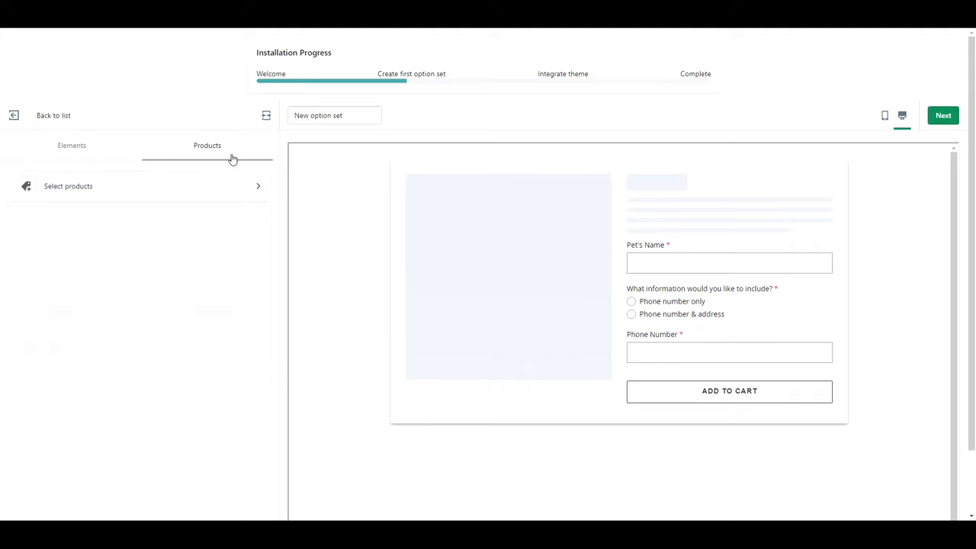
left_click(198, 203)
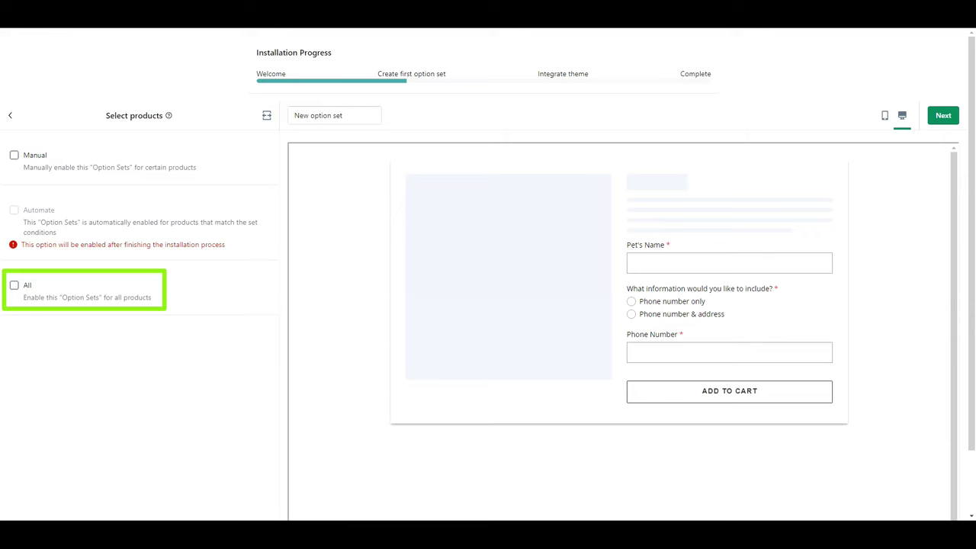
left_click(14, 156)
left_click(68, 213)
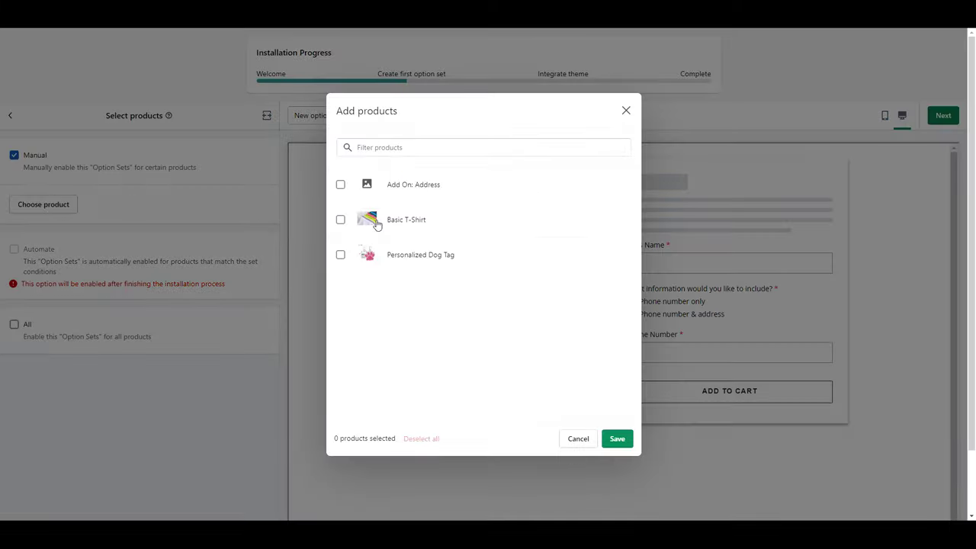
left_click(374, 261)
left_click(617, 440)
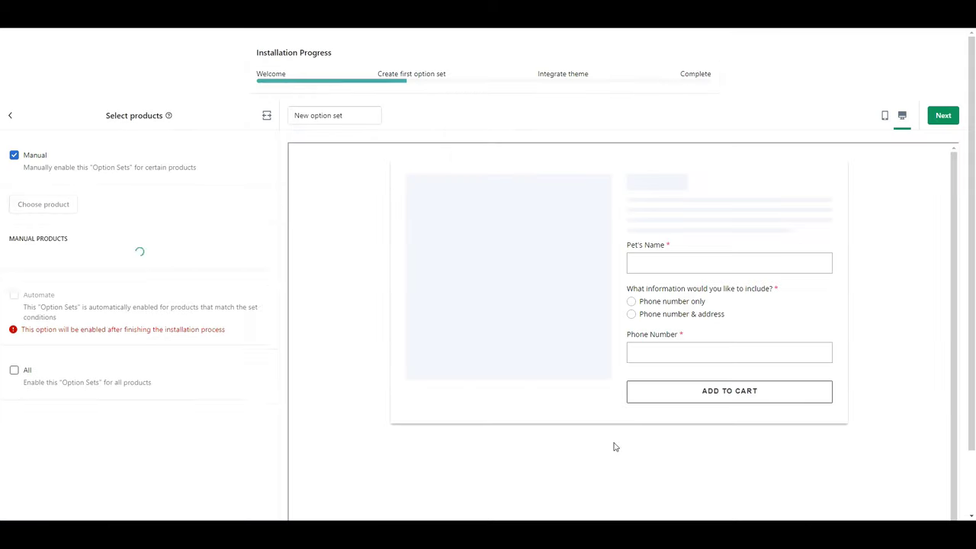
Continue to theme integration and install the app on the "Sense P1 (Live theme)" theme.
left_click(942, 115)
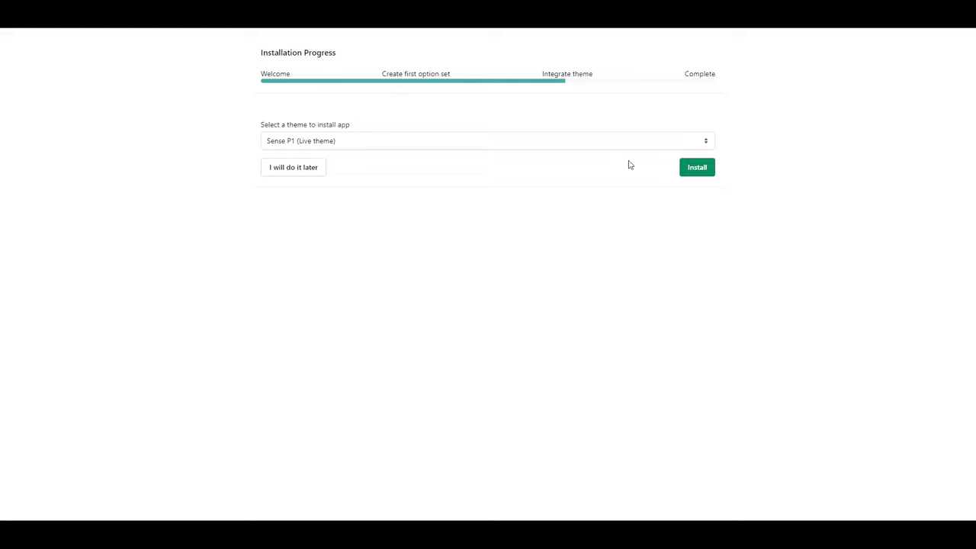
left_click(633, 148)
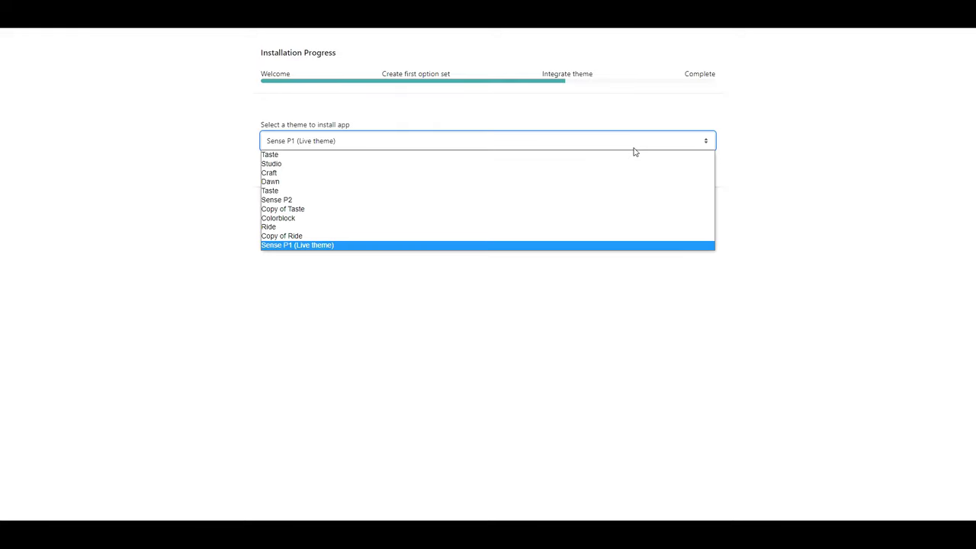
left_click(633, 148)
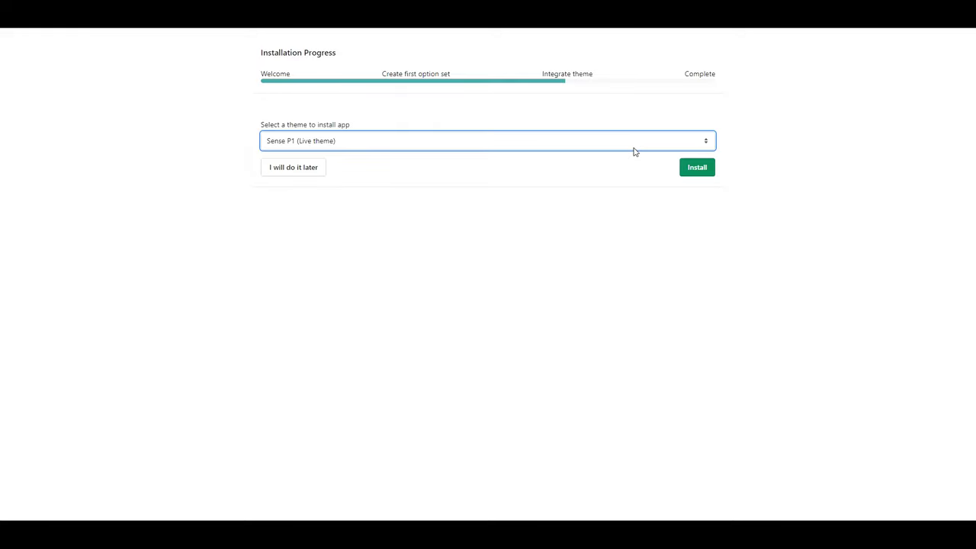
left_click(695, 174)
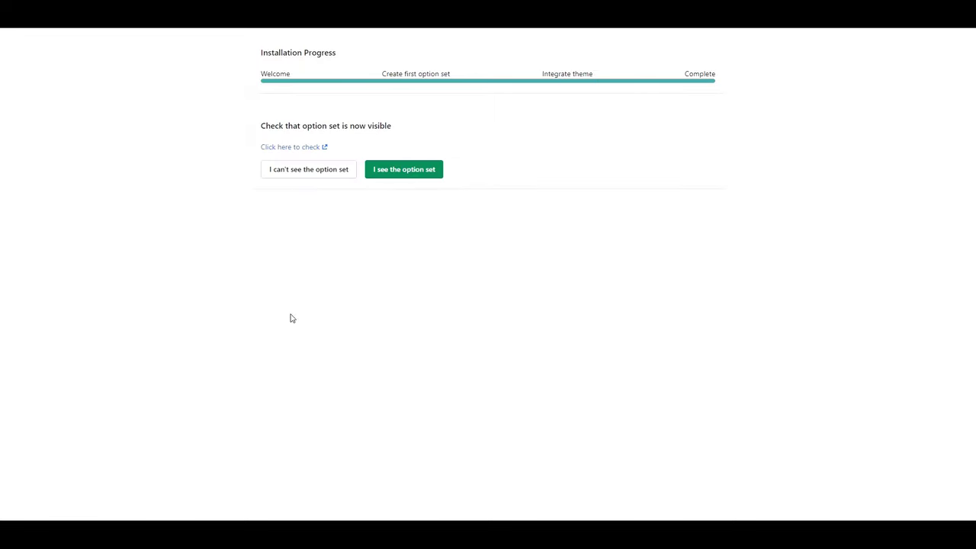
Check the option set on the Personalized Dog Tag storefront page and confirm in the installer that it is visible.
left_click(310, 152)
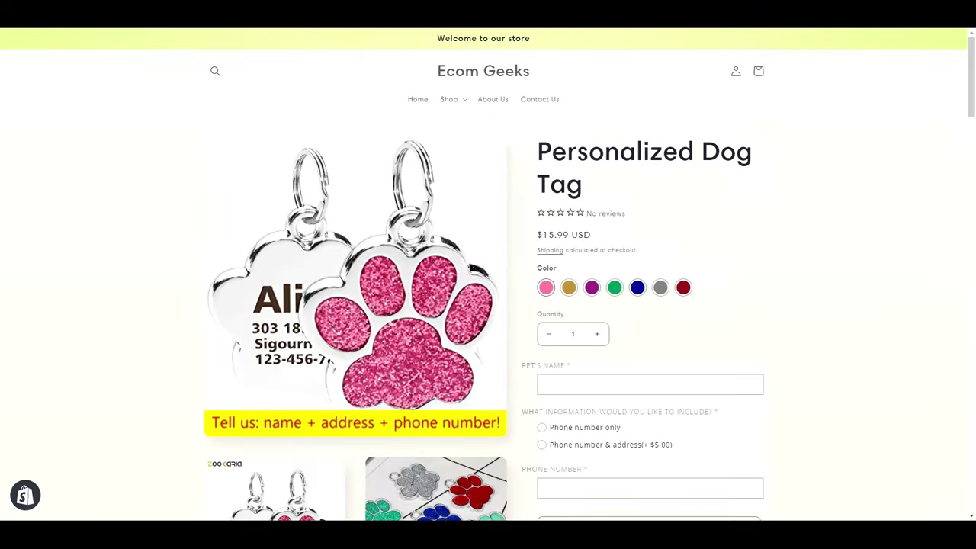
scroll(973, 101, "down", 2)
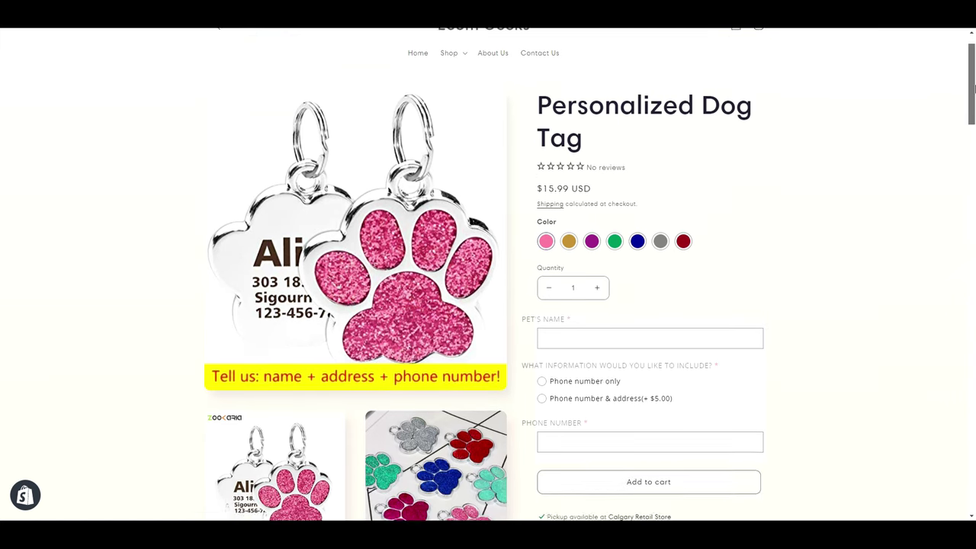
left_click_drag(974, 101, 974, 106)
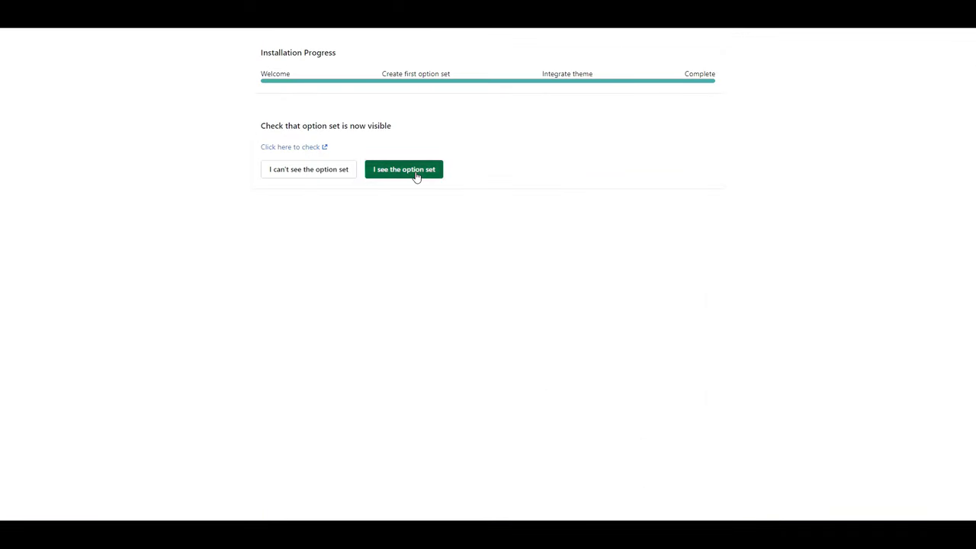
left_click(413, 175)
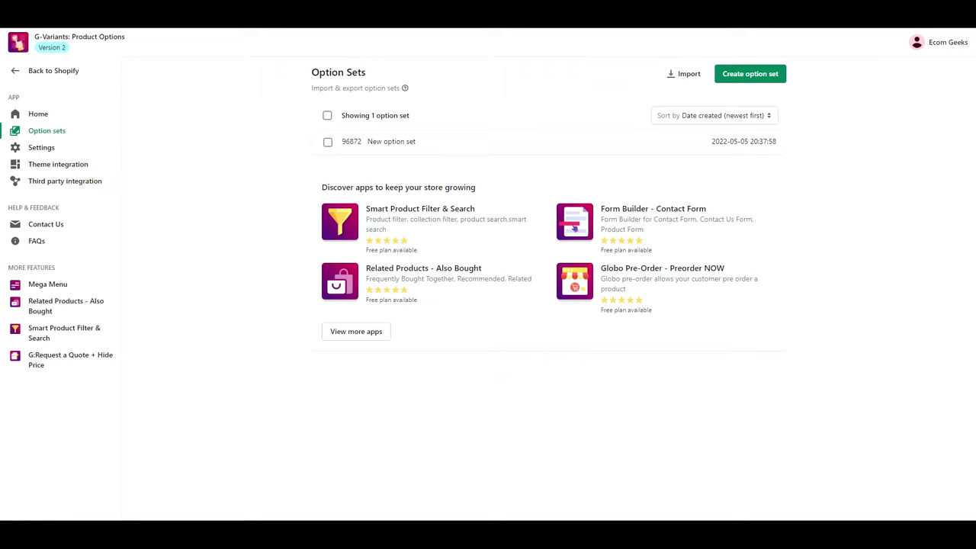
Set the app background colour to f1efe6 in the app's general design settings.
left_click(36, 149)
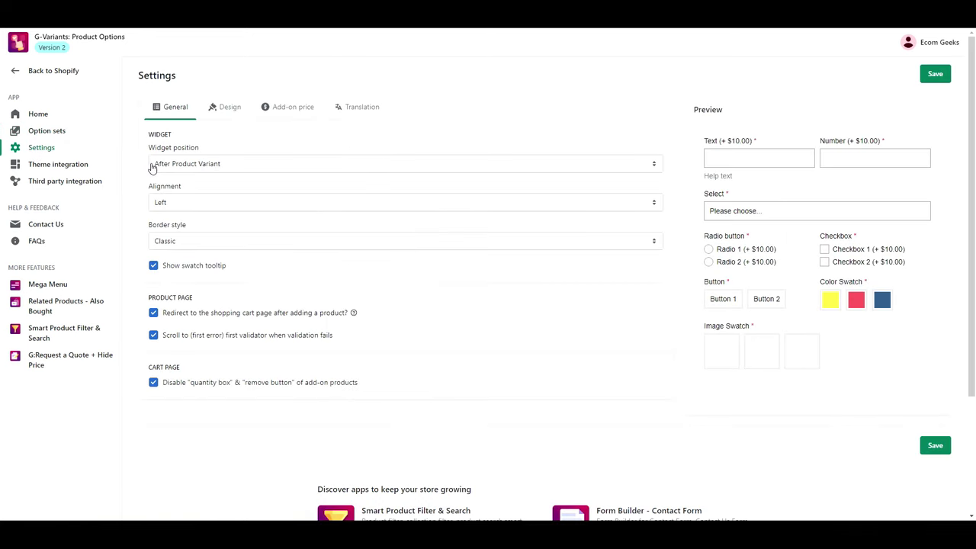
left_click(227, 110)
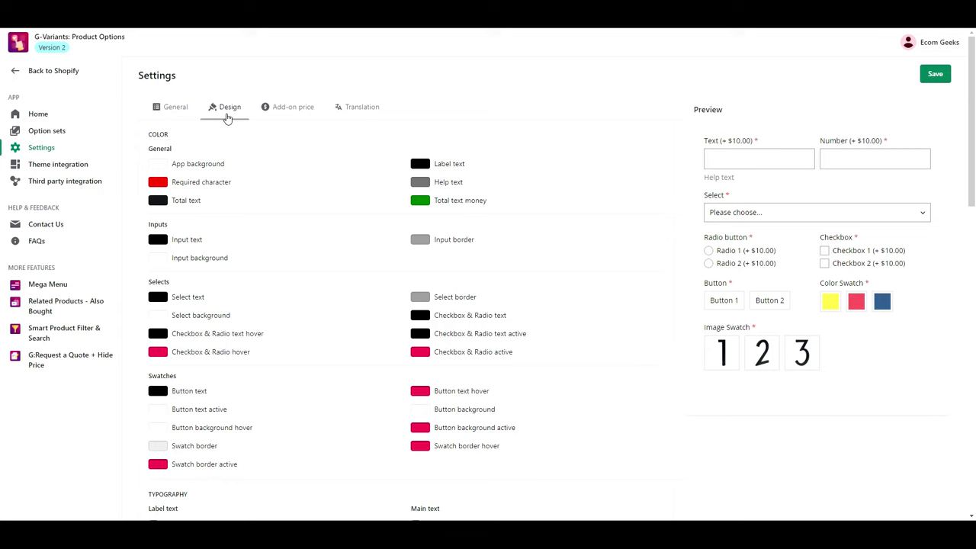
left_click(162, 166)
left_click(164, 278)
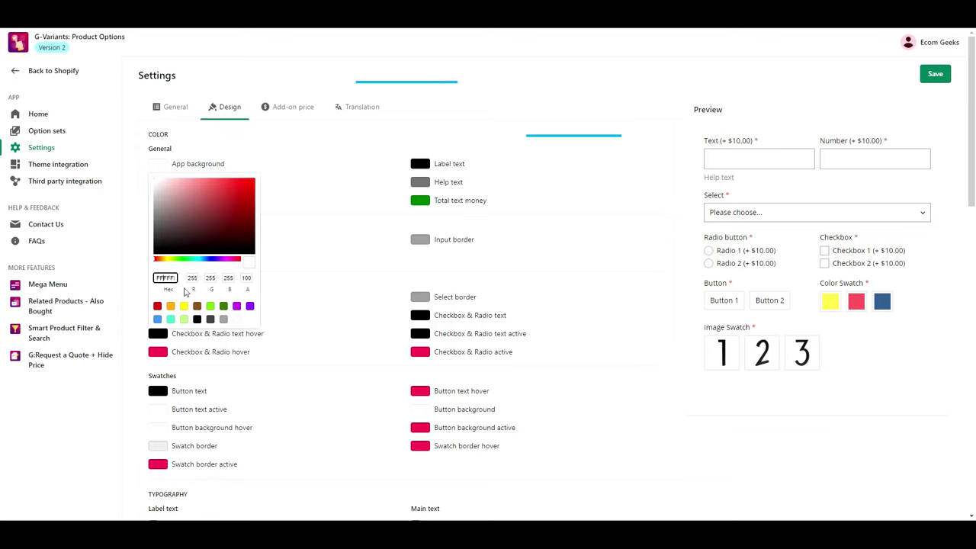
type("f1efe6")
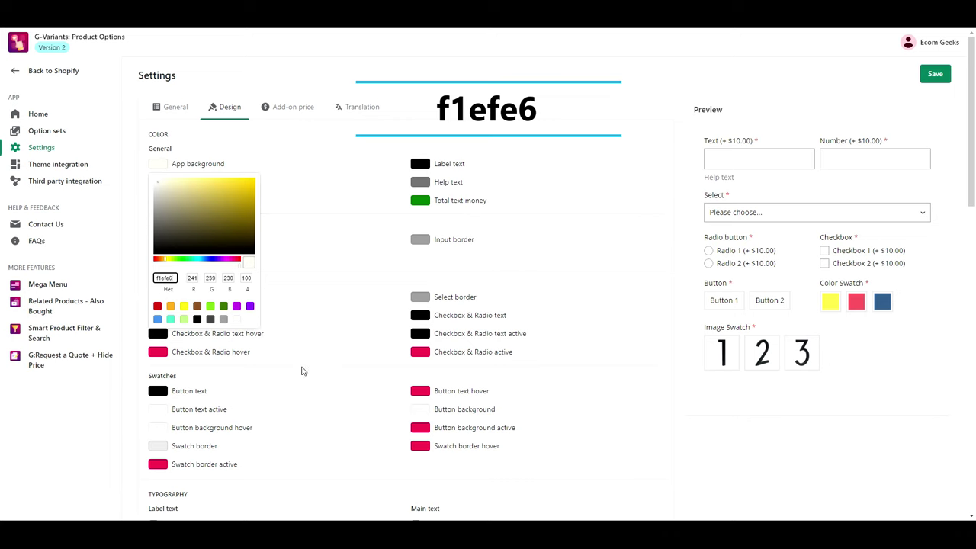
left_click(340, 279)
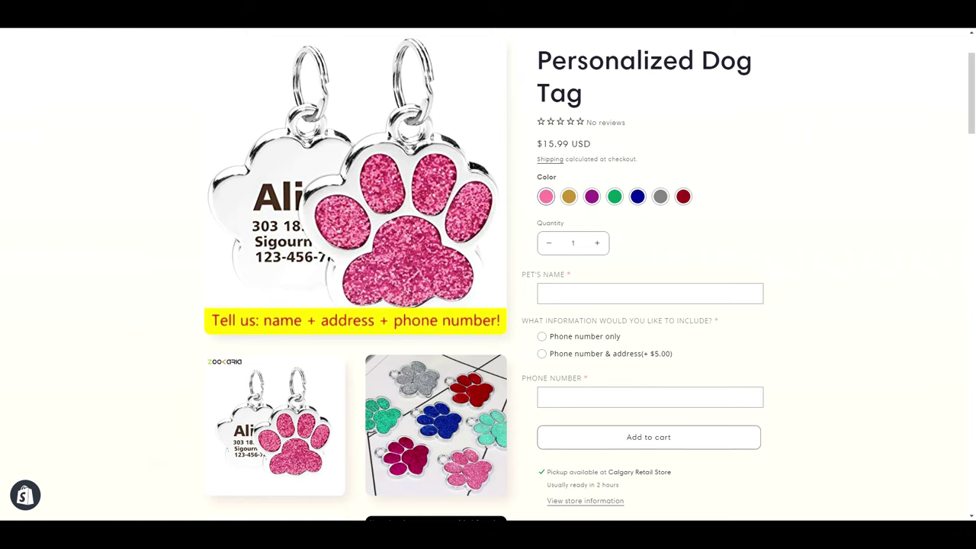
Preview the paid address option on the product page and reword the price message translation to "This add-on will add {{addon}} to the price".
left_click(541, 353)
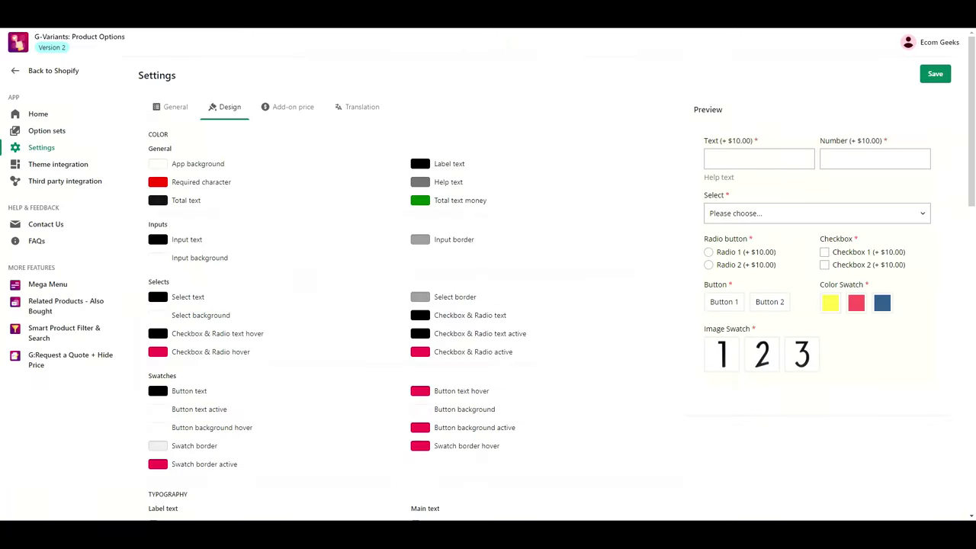
left_click(363, 116)
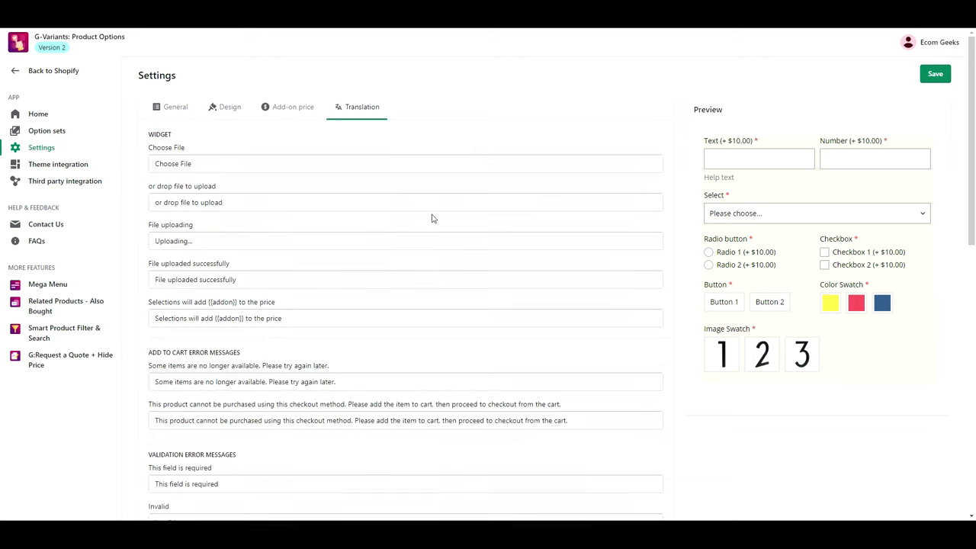
double_click(187, 318)
type("This add-")
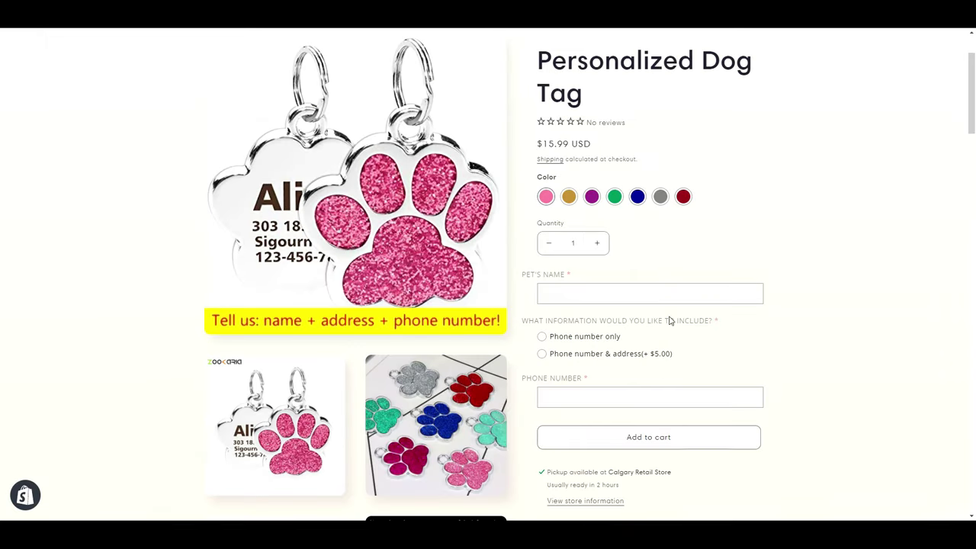
Fill in the dog tag form with pet's name Ruby, the "Phone number & address" option, a phone number and an address, and add it to the cart.
left_click(661, 295)
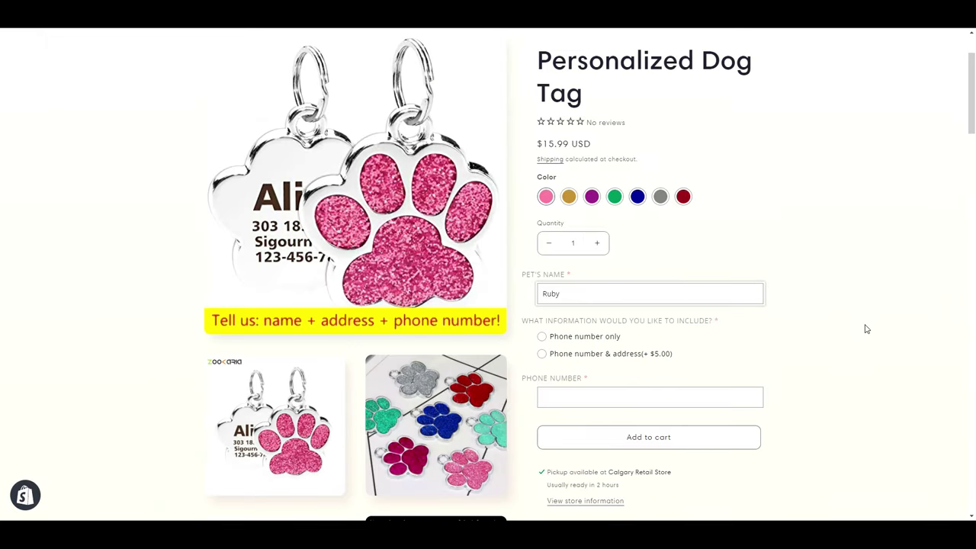
left_click(655, 355)
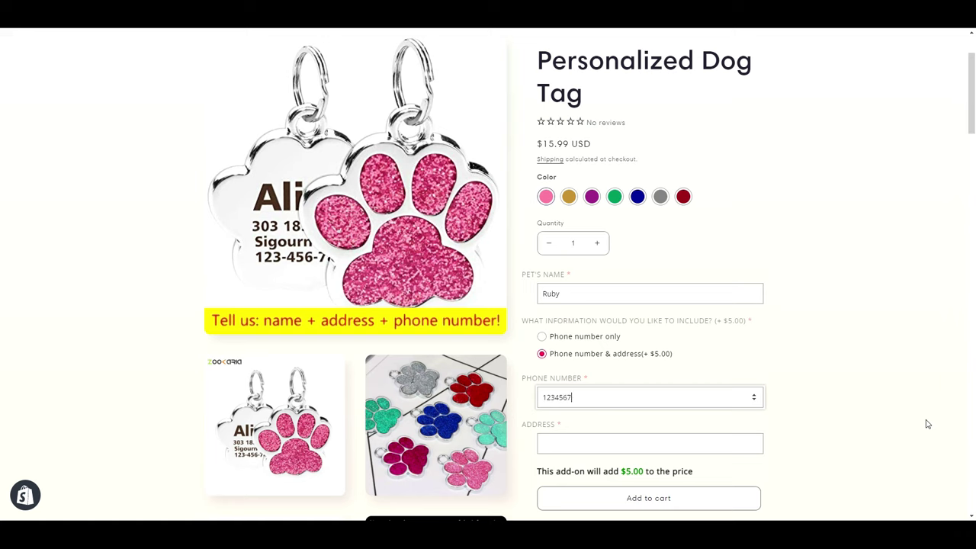
left_click(742, 442)
type("1234 56 Street")
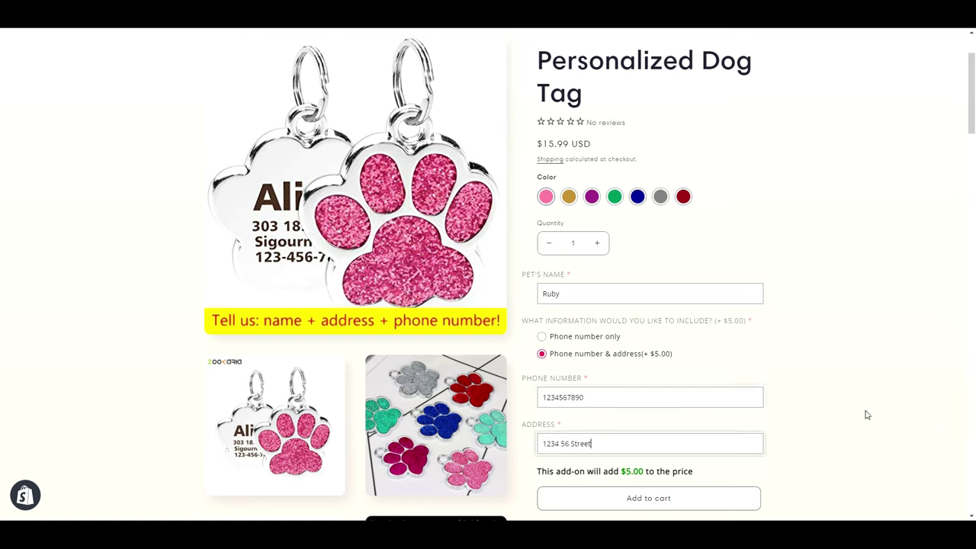
left_click(712, 503)
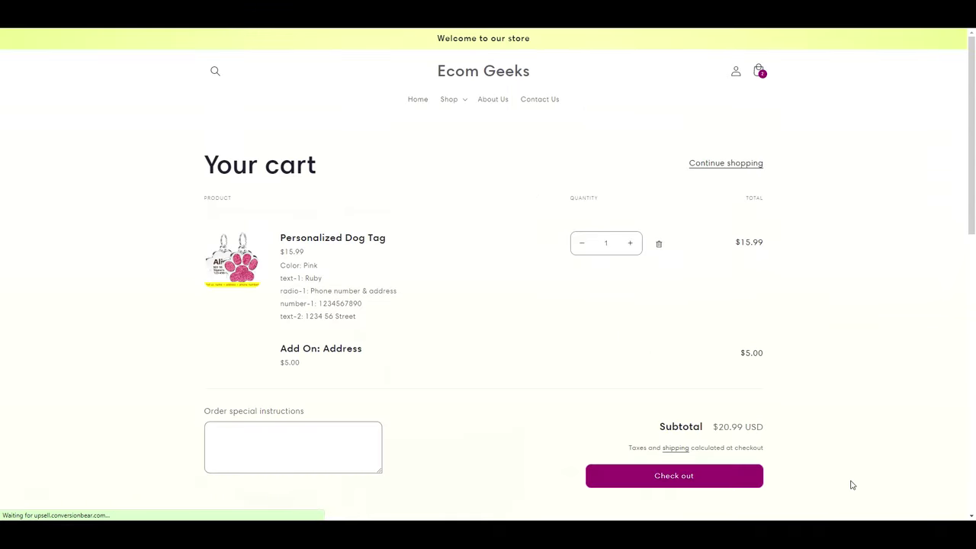